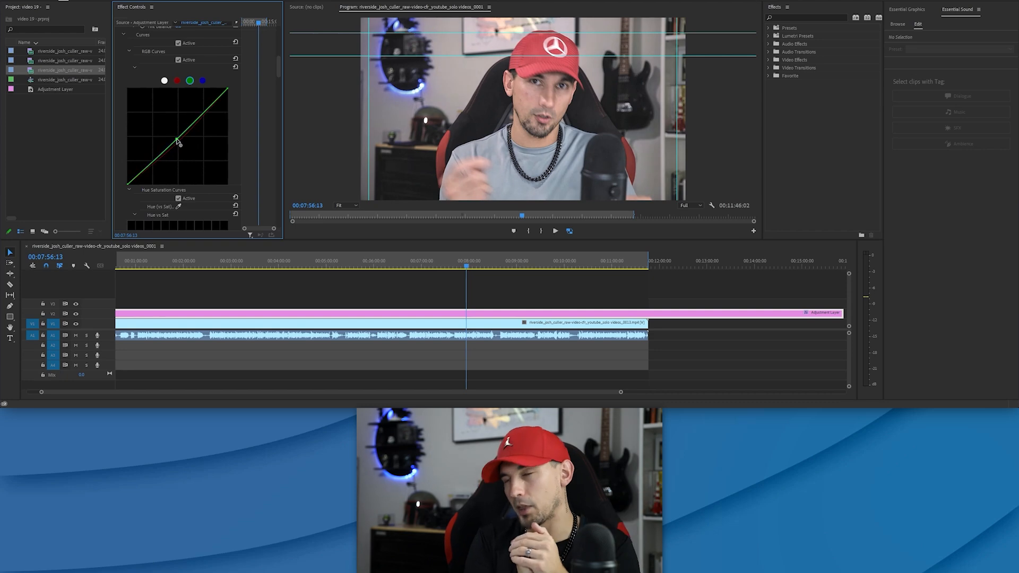
Cut the adjustment layer at the end of the video clip and remove the excess beyond it
{"action": "scroll", "coordinate": [205, 138], "scroll_direction": "down", "scroll_amount": 5}
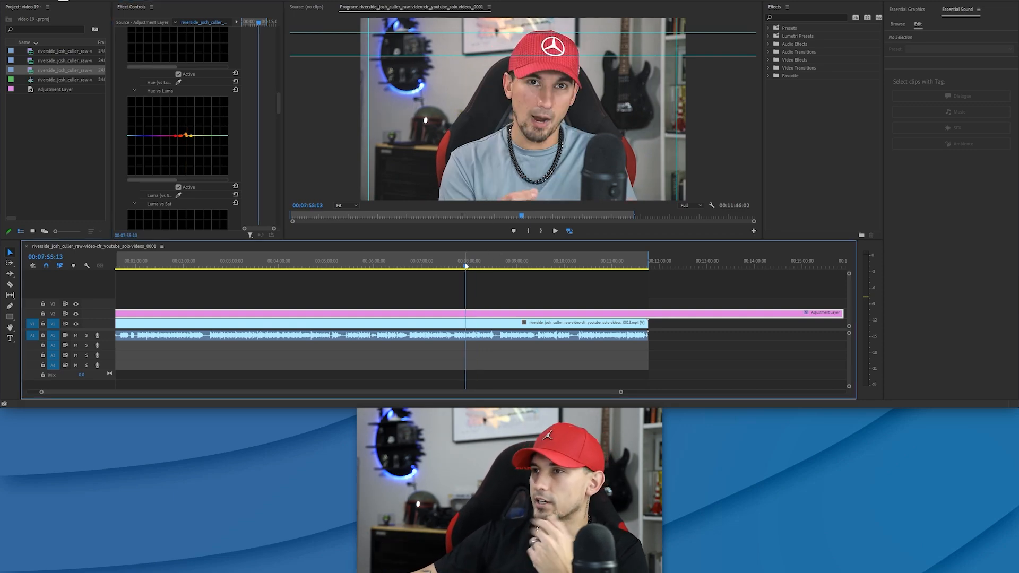
{"action": "key", "text": "minus"}
{"action": "key", "text": "minus"}
{"action": "scroll", "coordinate": [426, 297], "scroll_direction": "up", "scroll_amount": 1}
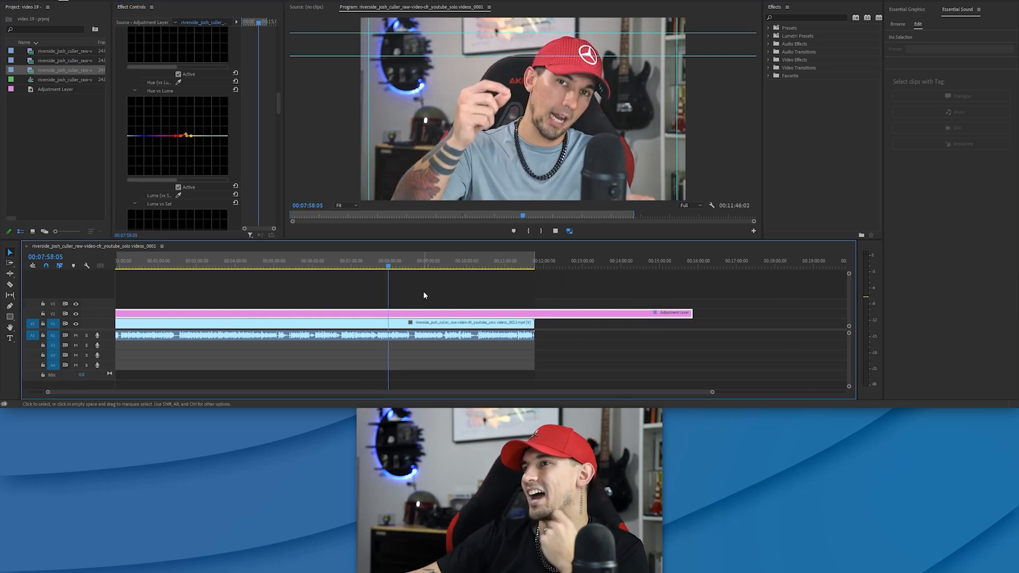
{"action": "key", "text": "c"}
{"action": "left_click", "coordinate": [534, 313]}
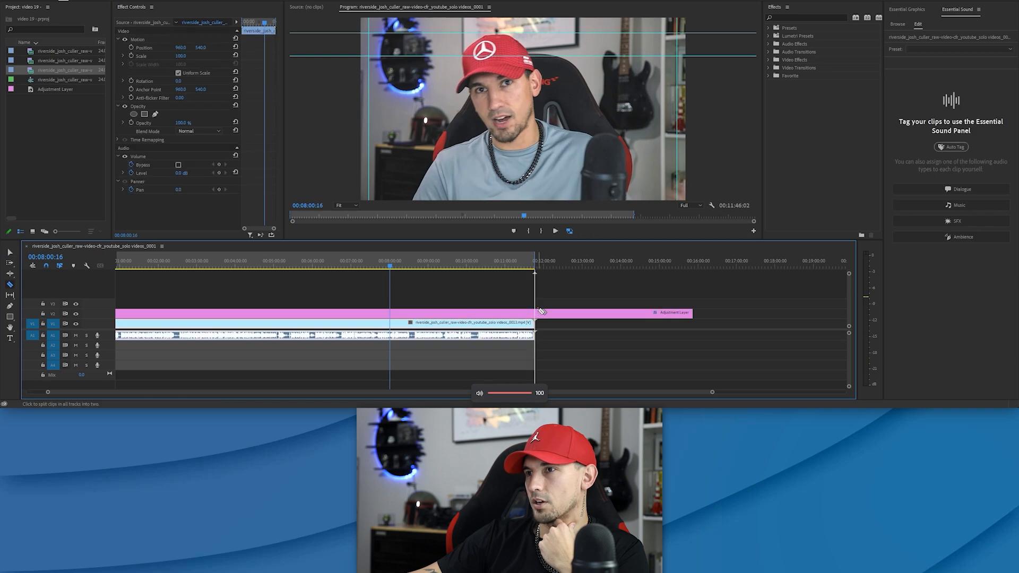
{"action": "left_click", "coordinate": [554, 313]}
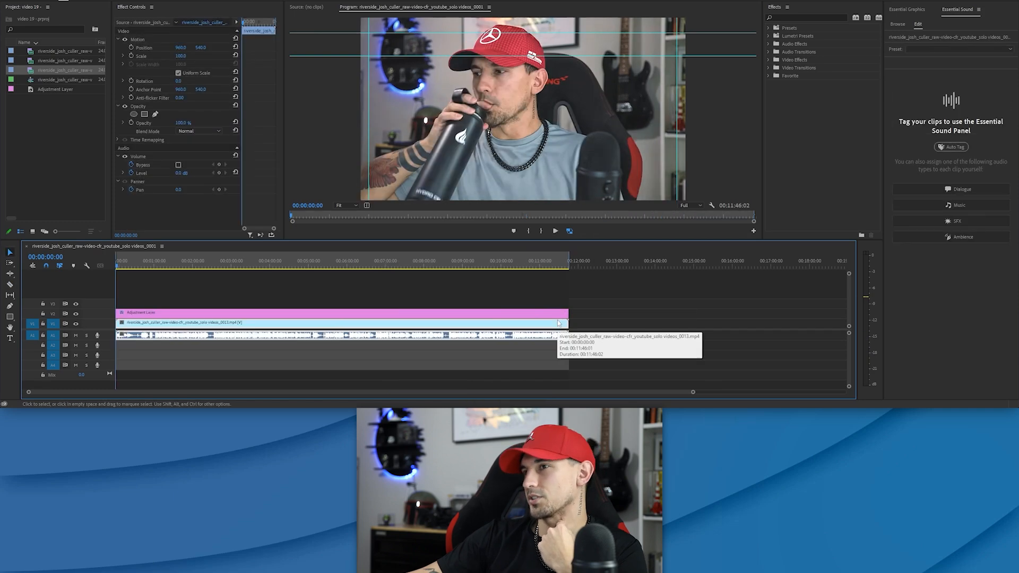
Open the sequence transcript and re-transcribe the whole sequence in English
{"action": "key", "text": "equal"}
{"action": "key", "text": "equal"}
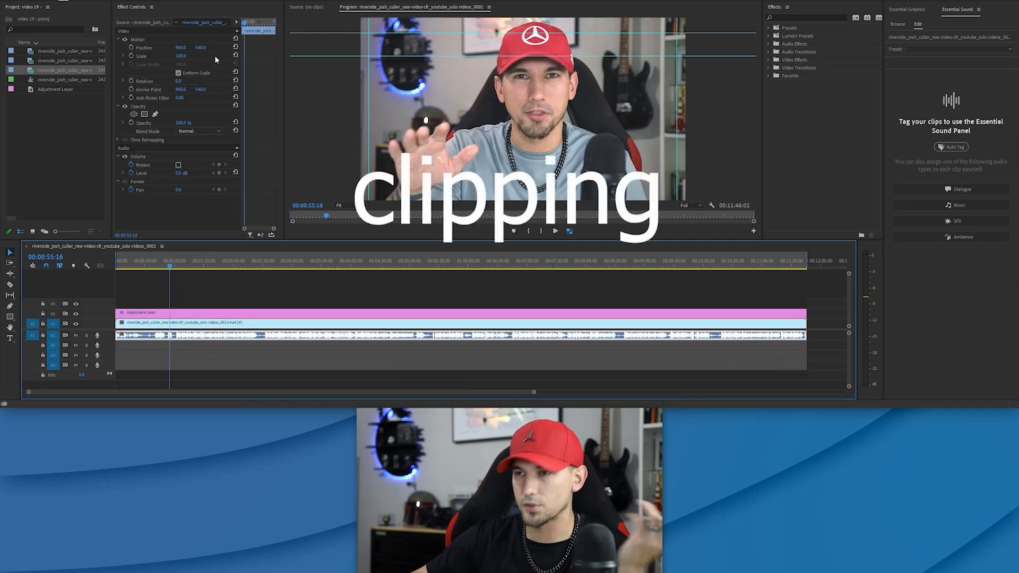
{"action": "left_click", "coordinate": [159, 1]}
{"action": "left_click", "coordinate": [209, 268]}
{"action": "left_click_drag", "start_coordinate": [297, 38], "coordinate": [362, 35]}
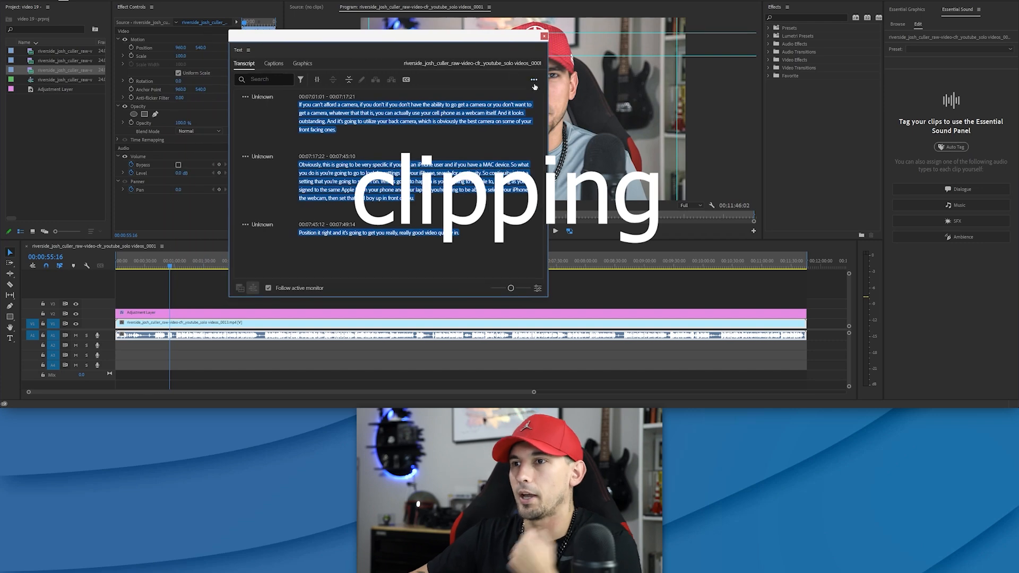
{"action": "left_click", "coordinate": [533, 79]}
{"action": "left_click", "coordinate": [507, 121]}
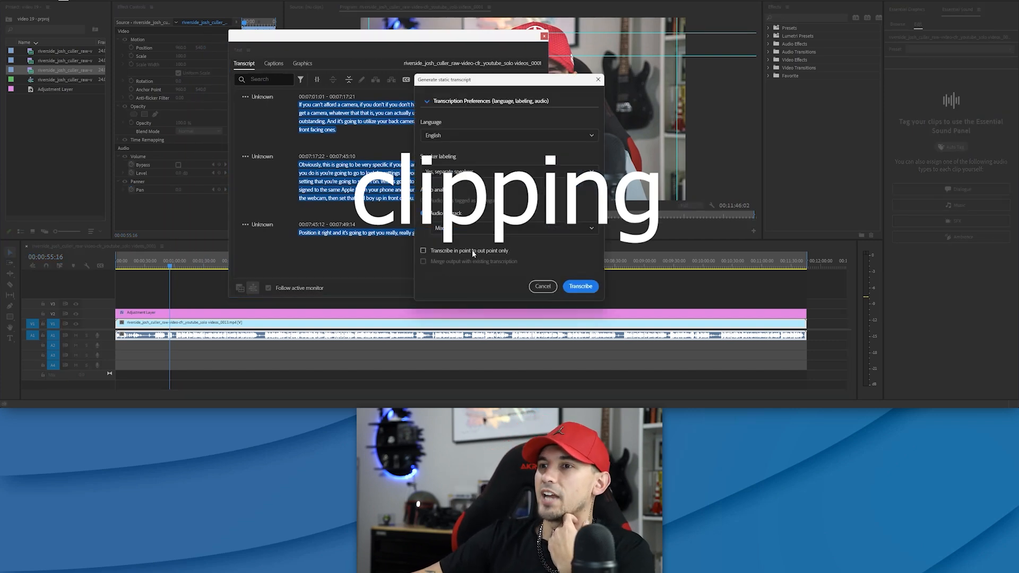
{"action": "left_click", "coordinate": [581, 286]}
Move the floating transcript window over the project and effect controls, clear of the program preview
{"action": "left_click_drag", "start_coordinate": [391, 37], "coordinate": [710, 96]}
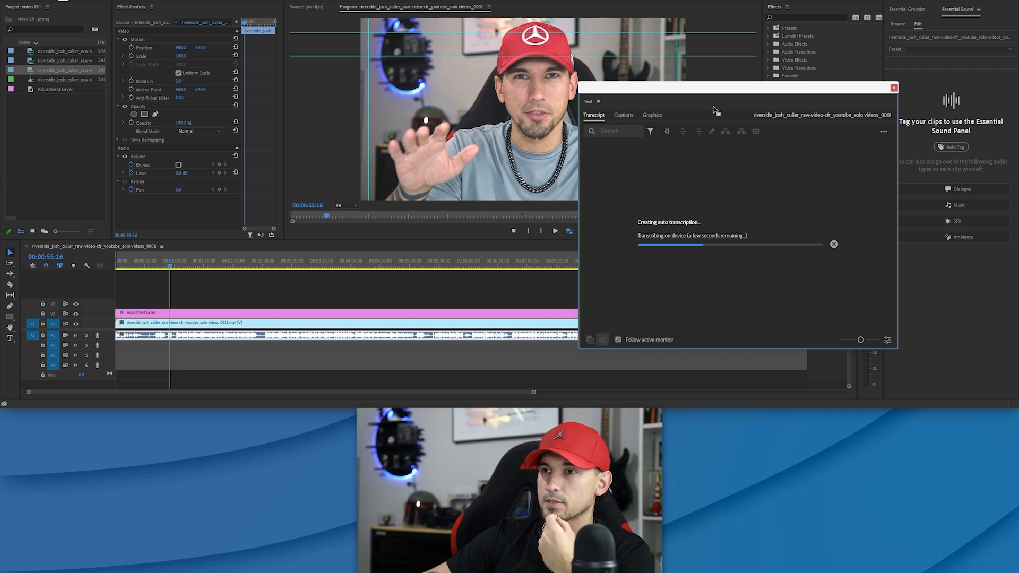
{"action": "left_click_drag", "start_coordinate": [717, 103], "coordinate": [700, 109]}
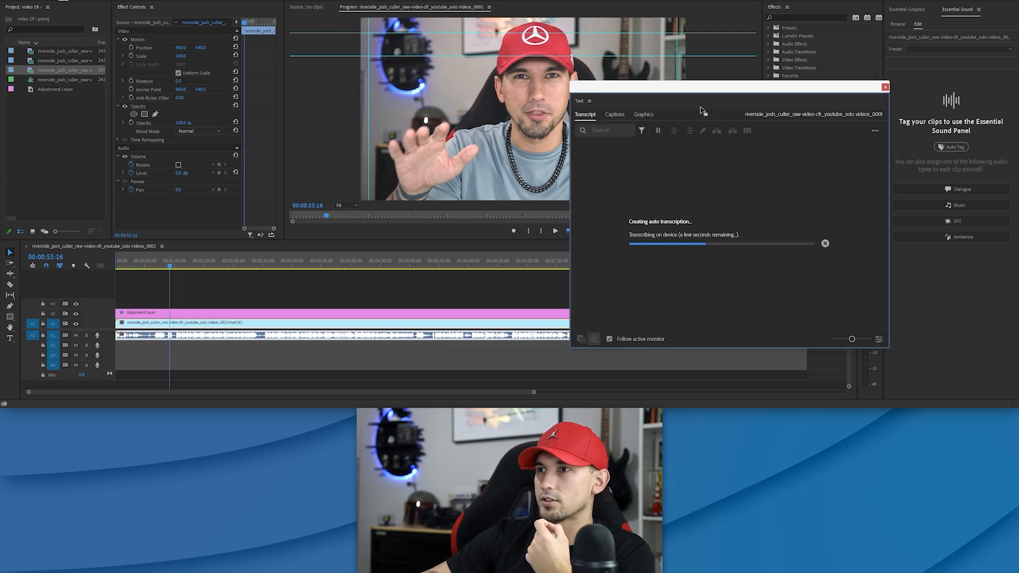
{"action": "mouse_move", "coordinate": [695, 104]}
{"action": "left_mouse_down"}
{"action": "mouse_move", "coordinate": [688, 95]}
{"action": "mouse_move", "coordinate": [703, 96]}
{"action": "left_mouse_up"}
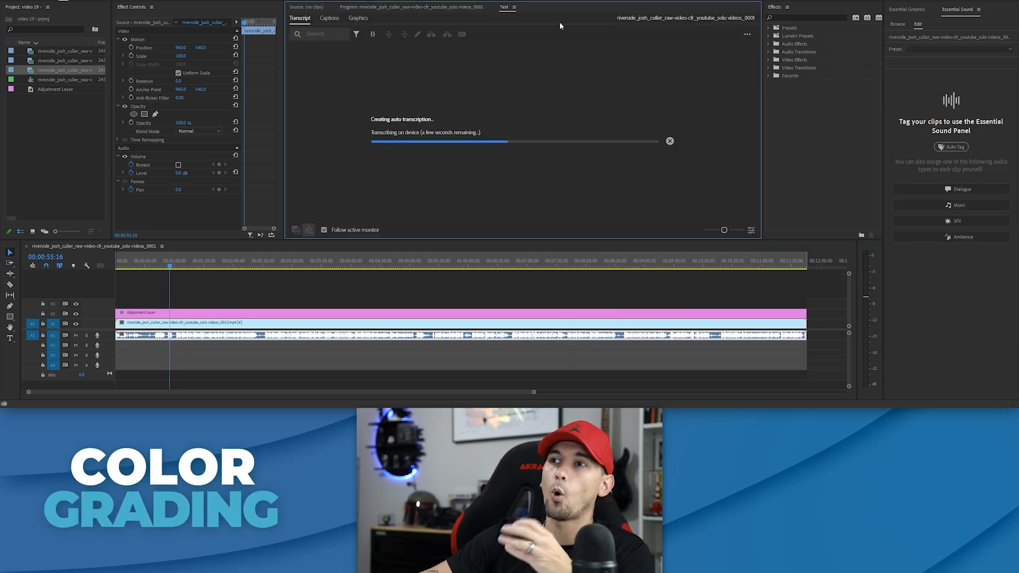
{"action": "left_click", "coordinate": [541, 19]}
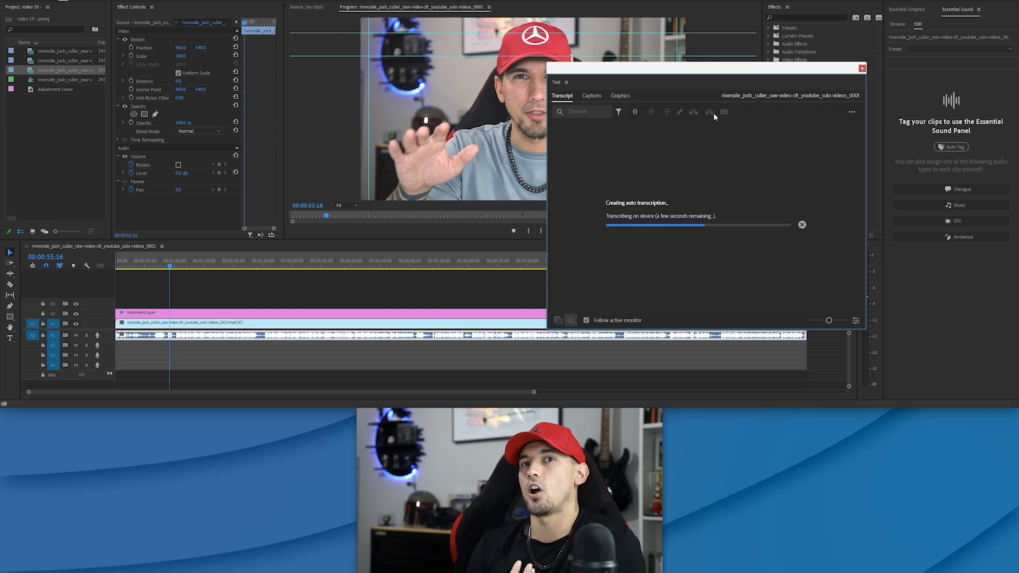
{"action": "left_click_drag", "start_coordinate": [679, 70], "coordinate": [684, 71]}
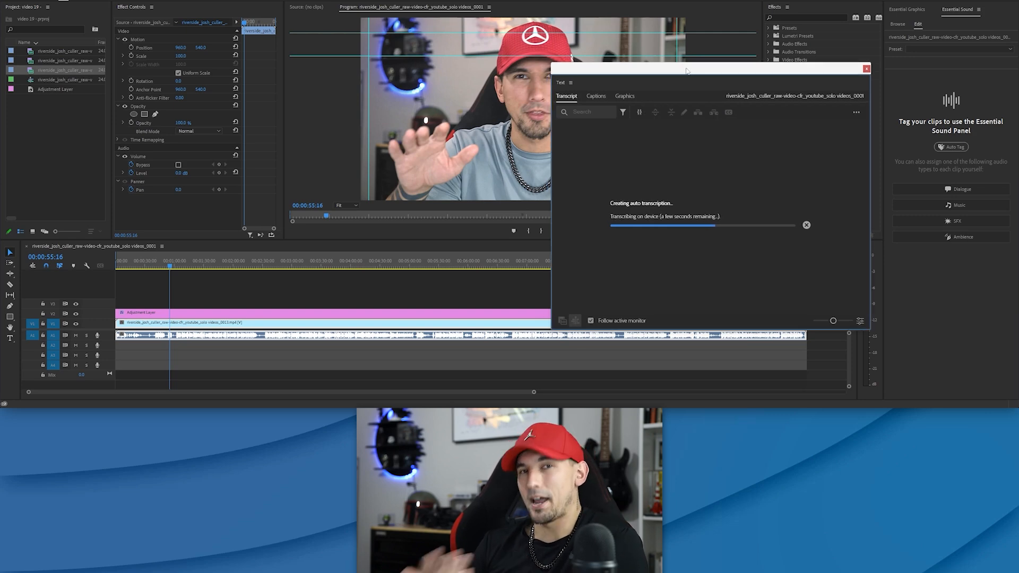
{"action": "left_click_drag", "start_coordinate": [667, 71], "coordinate": [677, 73]}
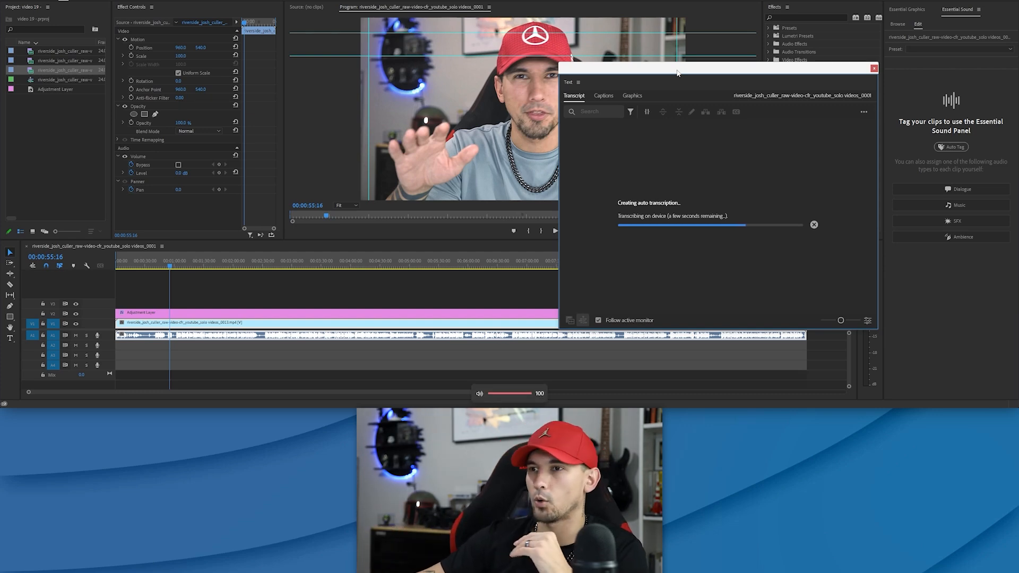
{"action": "left_click_drag", "start_coordinate": [648, 67], "coordinate": [122, 33]}
Play and scrub the sequence around the five-minute mark, and check how the generated transcript follows the playhead
{"action": "left_click", "coordinate": [401, 263]}
{"action": "key", "text": "="}
{"action": "key", "text": "space"}
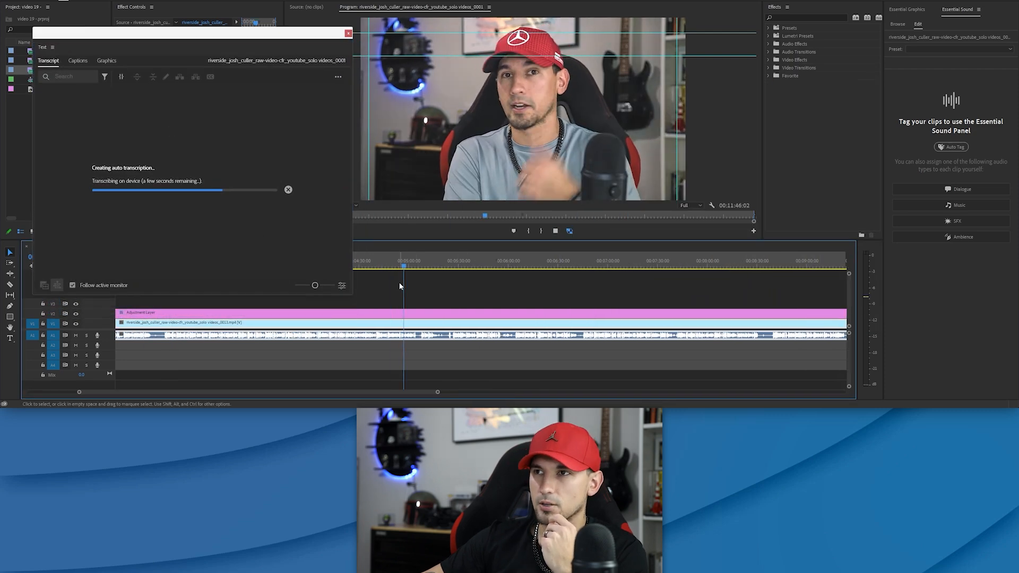
{"action": "key", "text": "="}
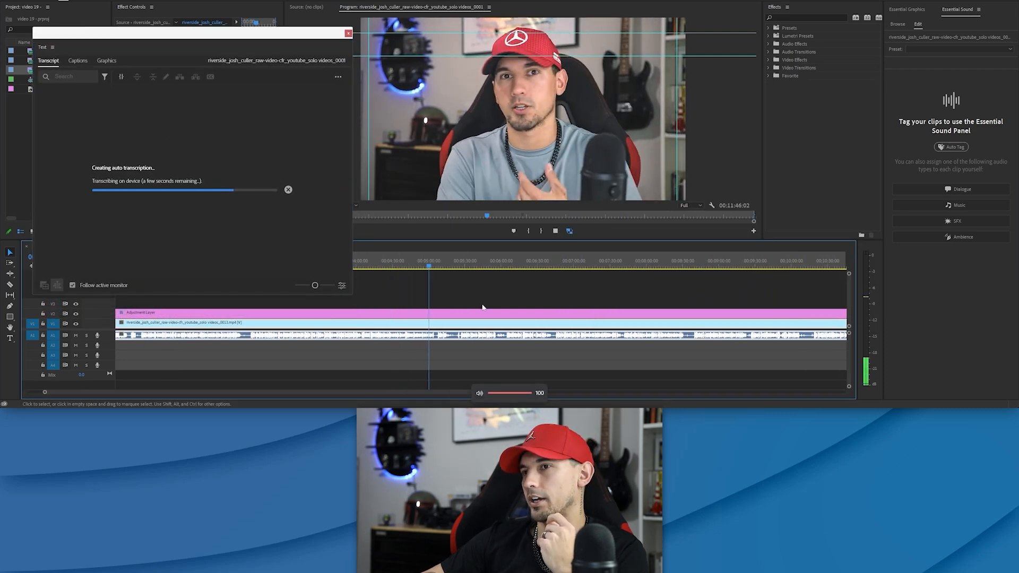
{"action": "key", "text": "minus"}
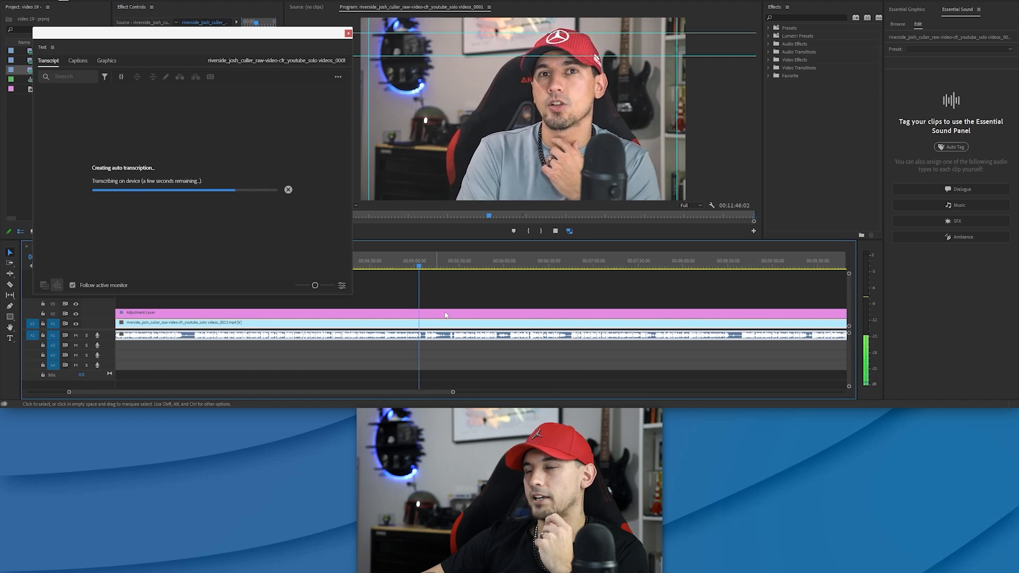
{"action": "key", "text": "="}
{"action": "key", "text": "space"}
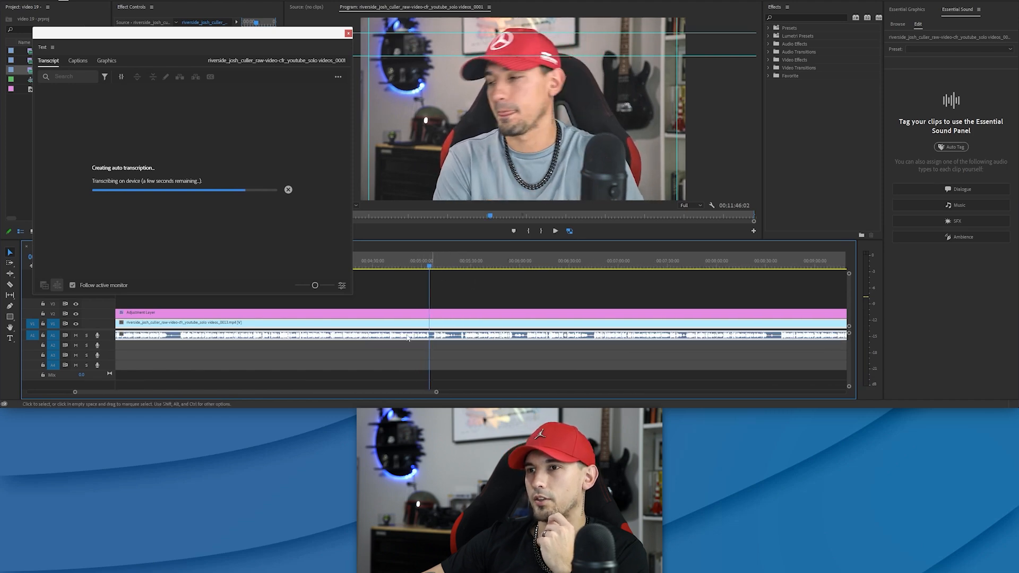
{"action": "left_click_drag", "start_coordinate": [407, 260], "coordinate": [389, 259]}
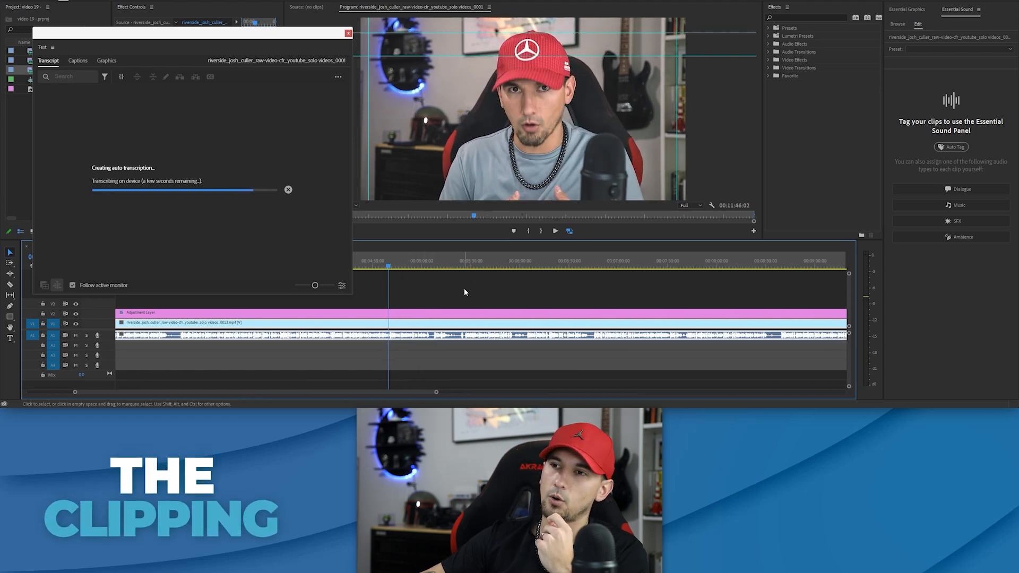
{"action": "key", "text": "minus"}
{"action": "key", "text": "minus"}
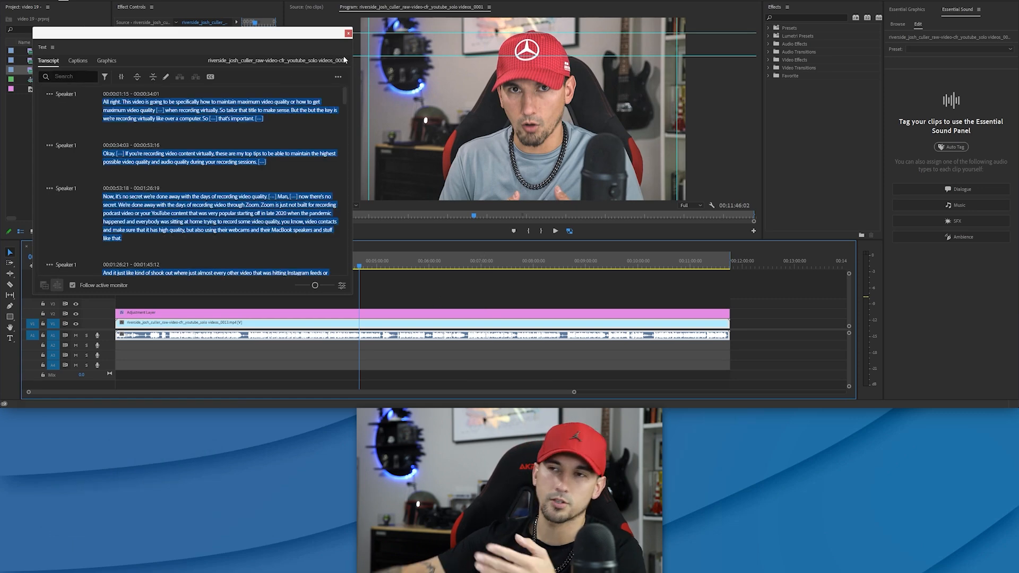
{"action": "left_click_drag", "start_coordinate": [403, 257], "coordinate": [452, 267]}
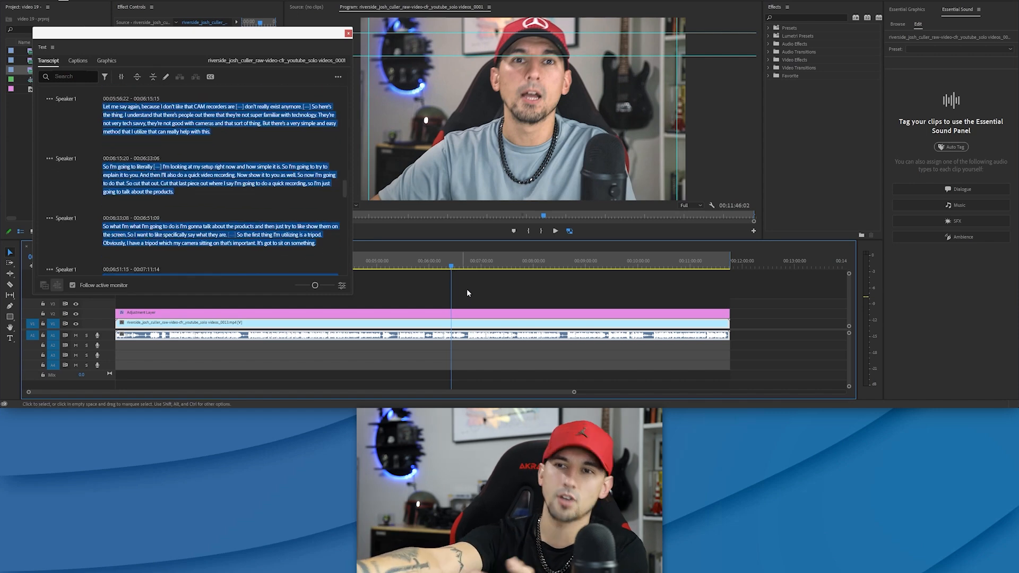
Start exporting the transcript to a text file and copy the path of the -File folder from File Explorer
{"action": "left_click", "coordinate": [338, 77]}
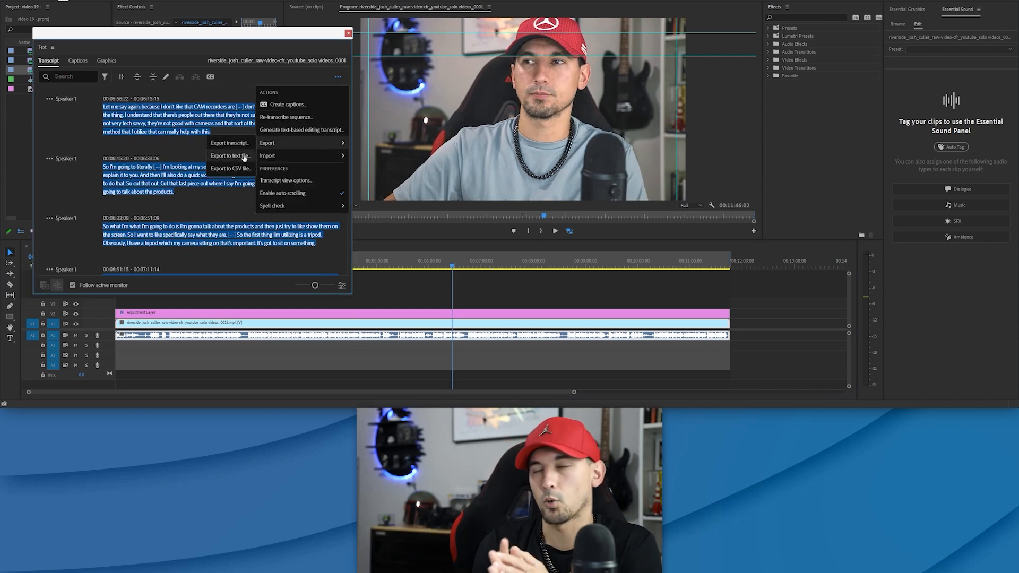
{"action": "left_click", "coordinate": [244, 157]}
{"action": "key", "text": "alt+Tab"}
{"action": "left_click", "coordinate": [580, 181]}
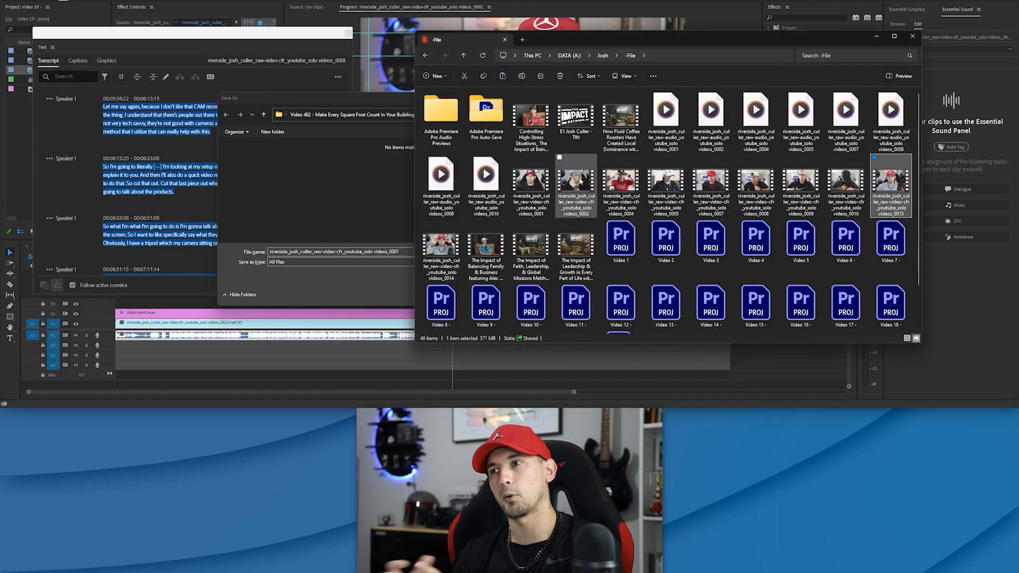
{"action": "scroll", "coordinate": [632, 122], "scroll_direction": "down", "scroll_amount": 2}
{"action": "scroll", "coordinate": [631, 122], "scroll_direction": "up", "scroll_amount": 2}
{"action": "left_click", "coordinate": [675, 55]}
{"action": "key", "text": "ctrl+c"}
Save the transcript text file as j1 in the -File folder using the copied path
{"action": "left_click", "coordinate": [340, 199]}
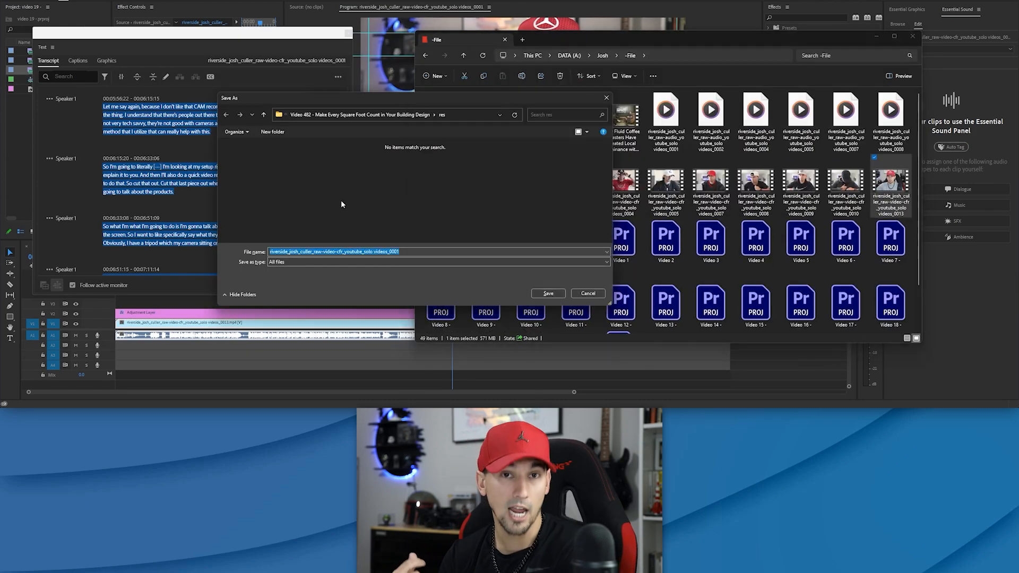
{"action": "left_click", "coordinate": [480, 114]}
{"action": "key", "text": "ctrl+v"}
{"action": "key", "text": "Return"}
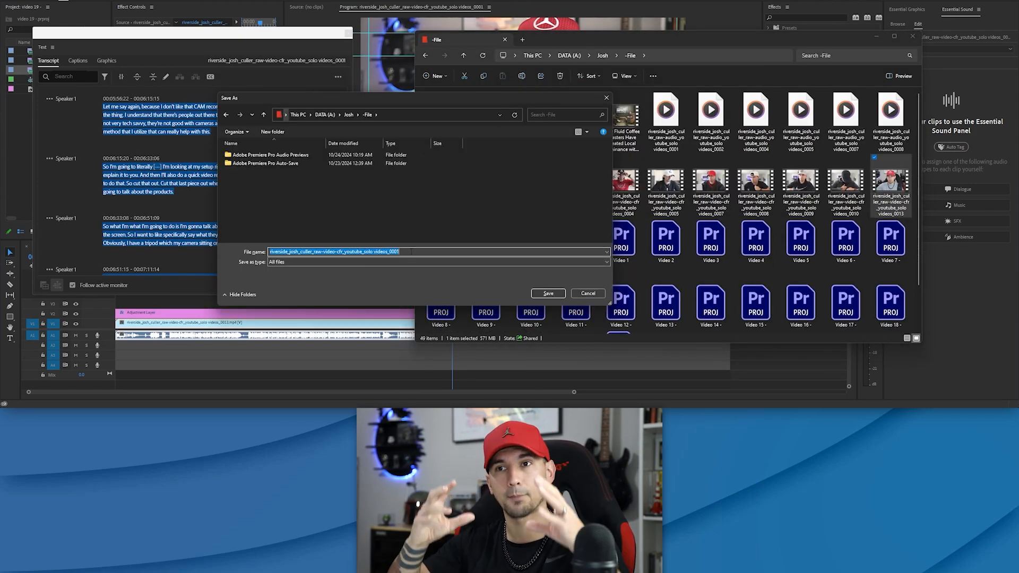
{"action": "type", "text": "J"}
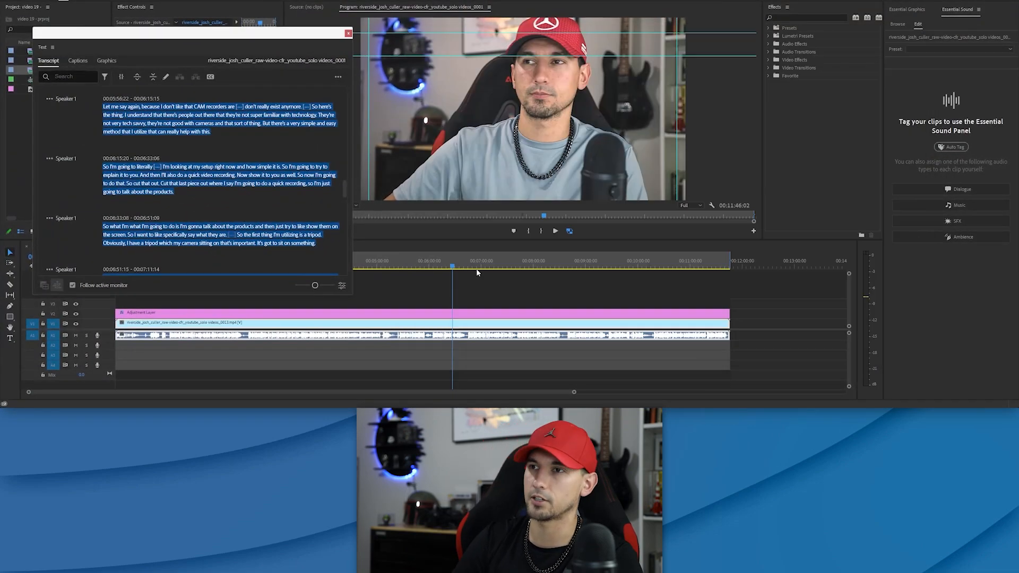
Switch to the OpenAI Chat Playground in Chrome and move its window clear of the transcript
{"action": "key", "text": "alt+Tab"}
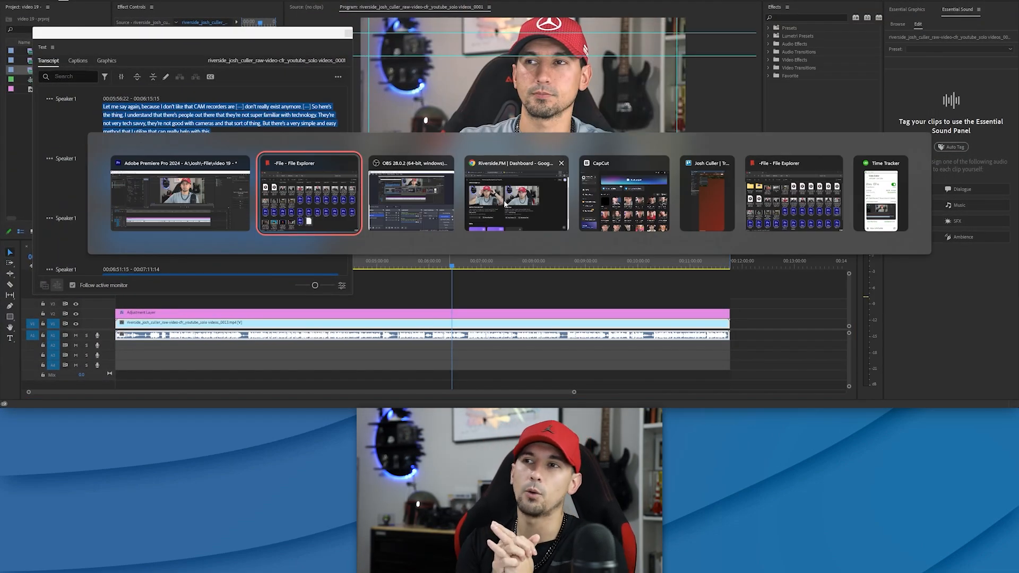
{"action": "left_click", "coordinate": [471, 196]}
{"action": "left_click", "coordinate": [65, 62]}
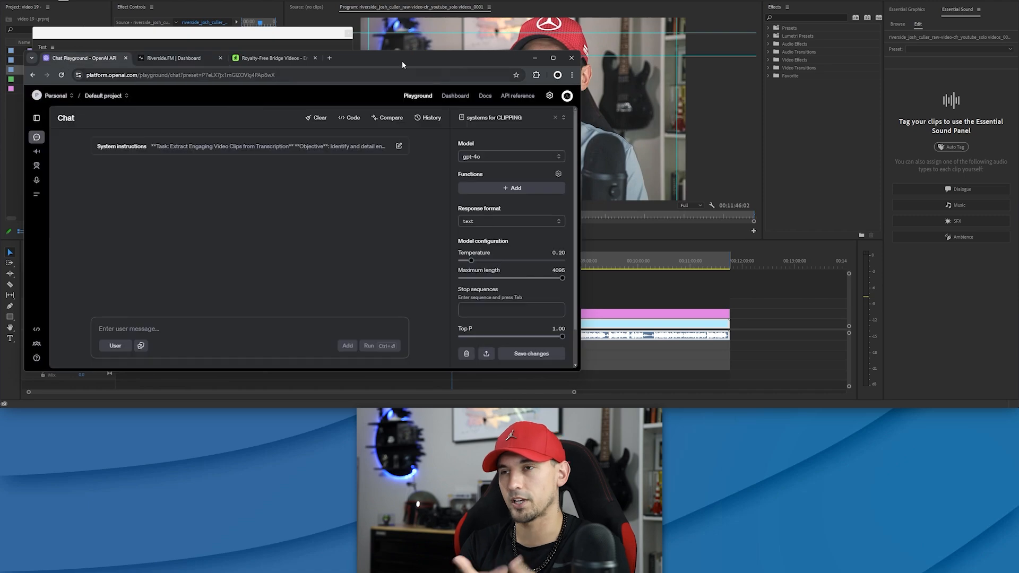
{"action": "left_click_drag", "start_coordinate": [403, 60], "coordinate": [681, 45]}
Copy the full text of the j1 transcript file, paste it as the Playground user message and run the prompt
{"action": "key", "text": "alt+Tab"}
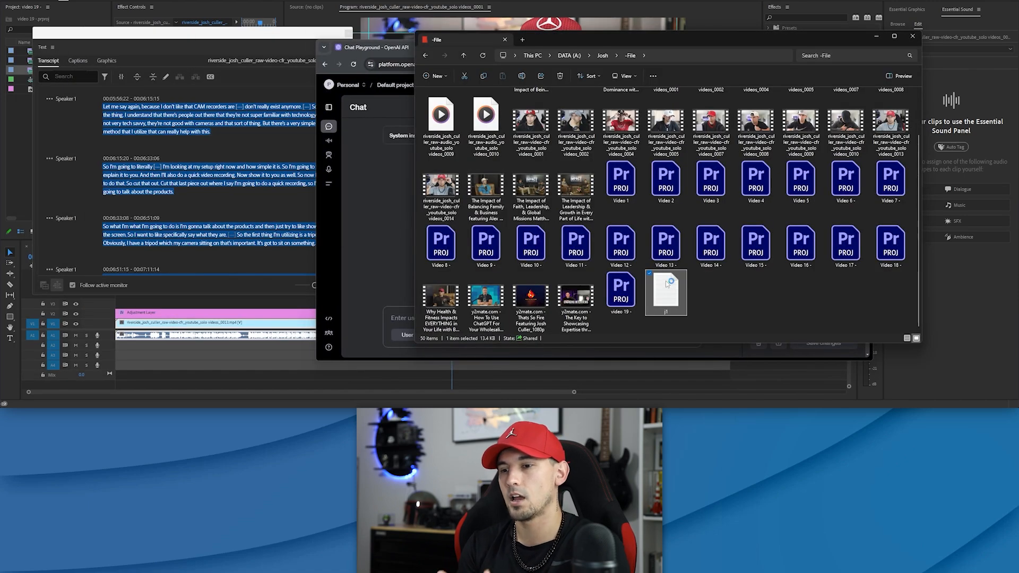
{"action": "key", "text": "ctrl+a"}
{"action": "left_click", "coordinate": [399, 324]}
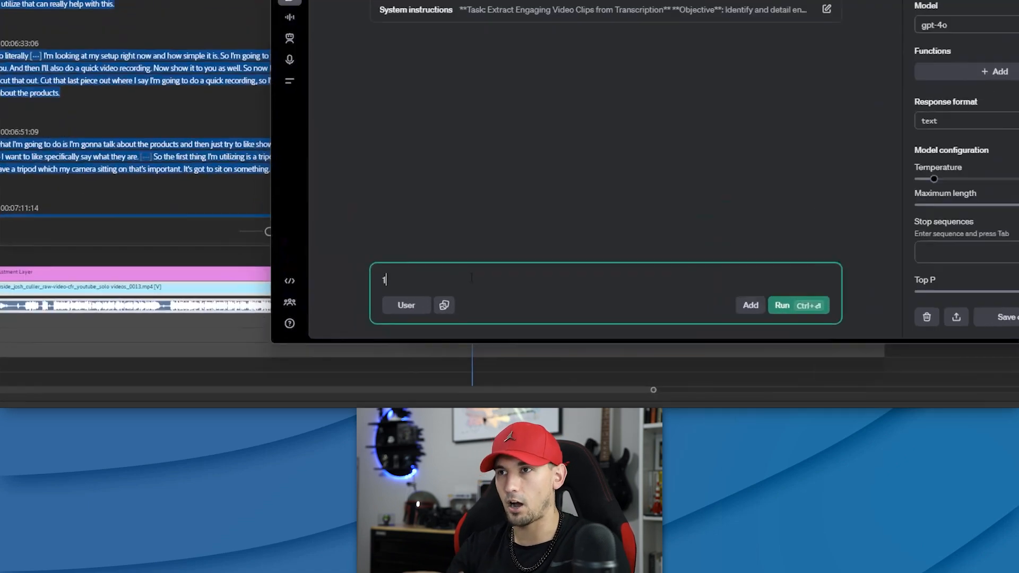
{"action": "key", "text": "ctrl+v"}
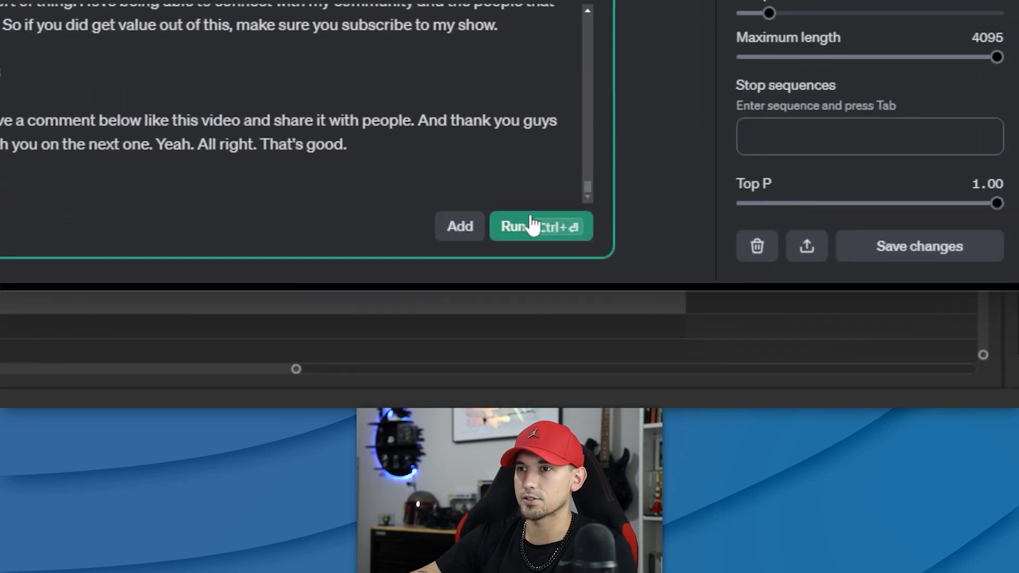
{"action": "left_click", "coordinate": [1015, 245]}
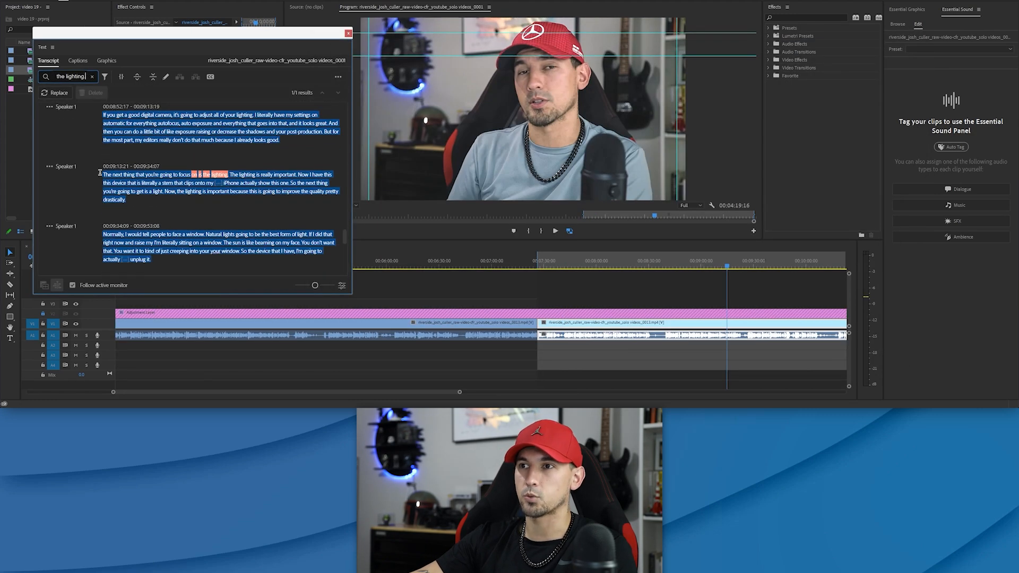
Place the playhead at the transcript line "The next thing that you're going to focus on is the lighting", checking it by playback
{"action": "left_click", "coordinate": [106, 174]}
{"action": "left_click_drag", "start_coordinate": [109, 178], "coordinate": [132, 177]}
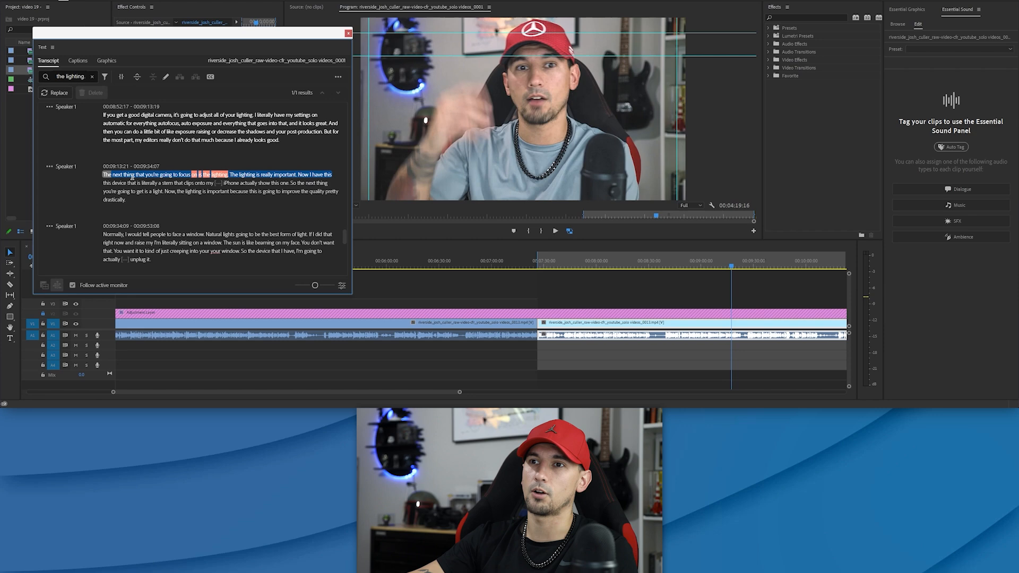
{"action": "left_click", "coordinate": [730, 272]}
{"action": "key", "text": "space"}
{"action": "key", "text": "equal"}
{"action": "key", "text": "c"}
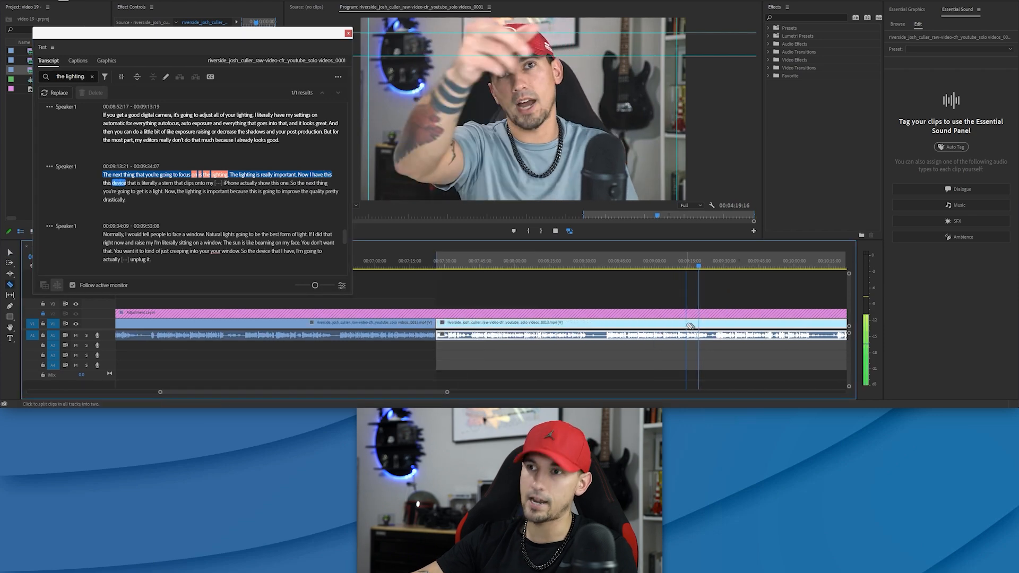
{"action": "key", "text": "v"}
{"action": "left_click", "coordinate": [688, 268]}
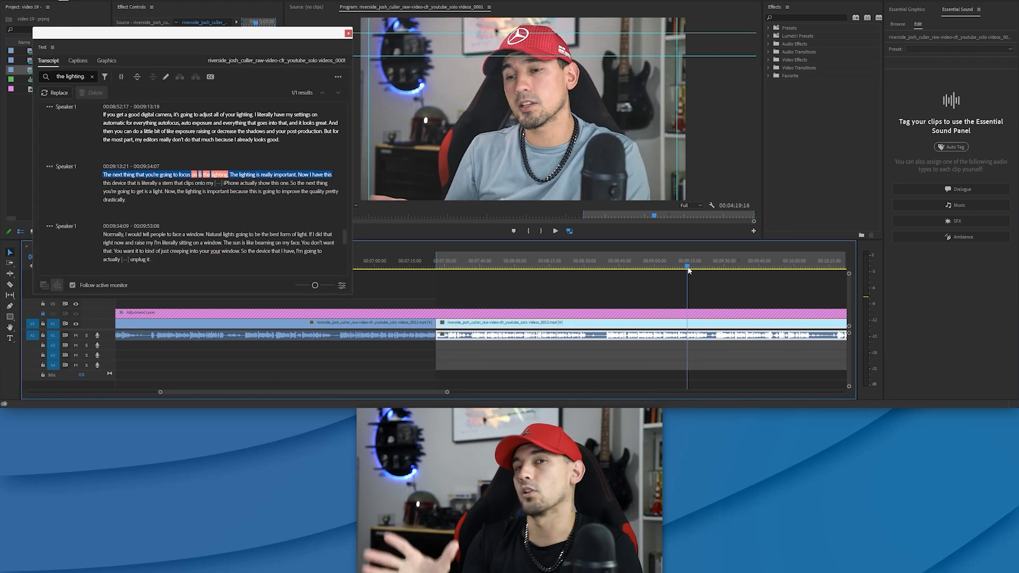
{"action": "left_click_drag", "start_coordinate": [688, 269], "coordinate": [691, 269]}
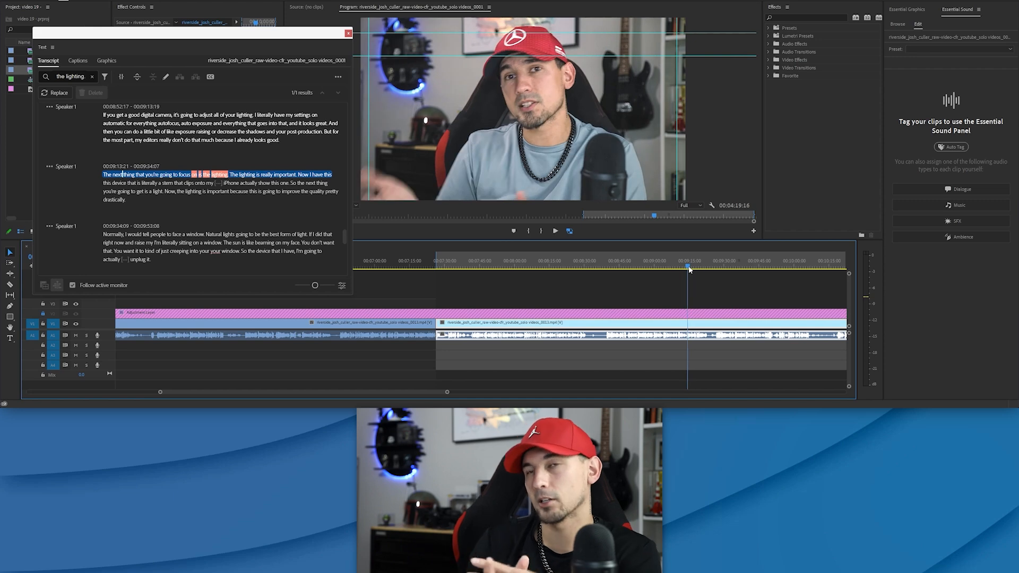
Split the talking-head clip at the playhead and select the segment that starts with the lighting line
{"action": "key", "text": "ctrl+k"}
{"action": "left_click", "coordinate": [692, 321]}
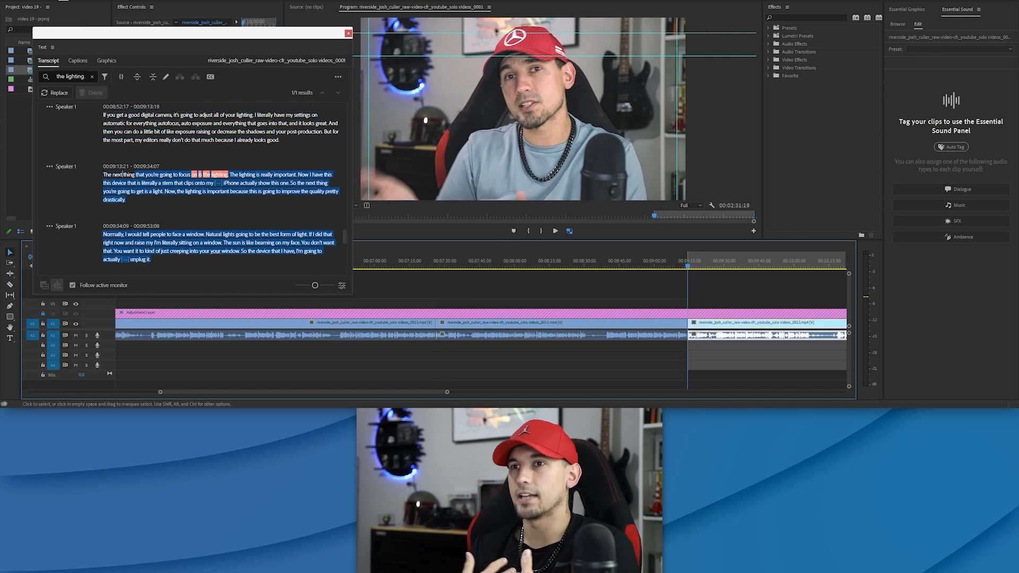
{"action": "scroll", "coordinate": [704, 345], "scroll_direction": "right", "scroll_amount": 5}
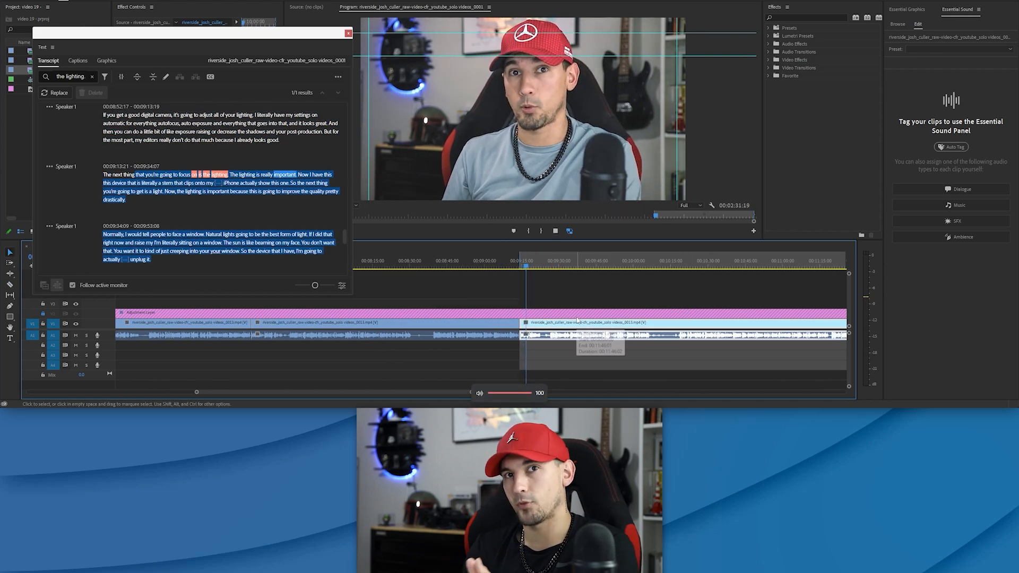
Tag the selected lighting segment as Dialogue and raise its clip volume level to 10.5 dB, checking it by playback
{"action": "left_click", "coordinate": [895, 189]}
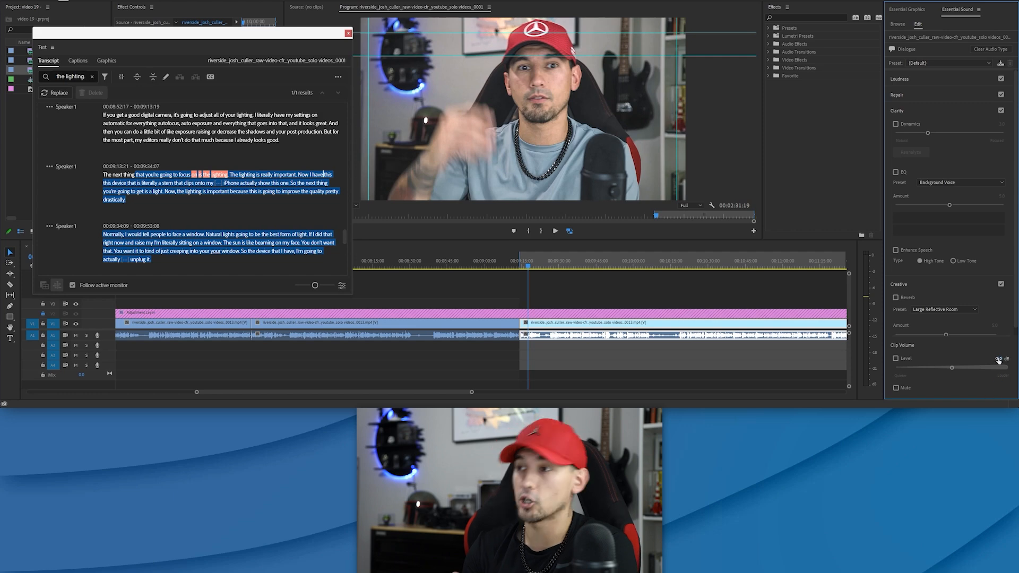
{"action": "key", "text": "space"}
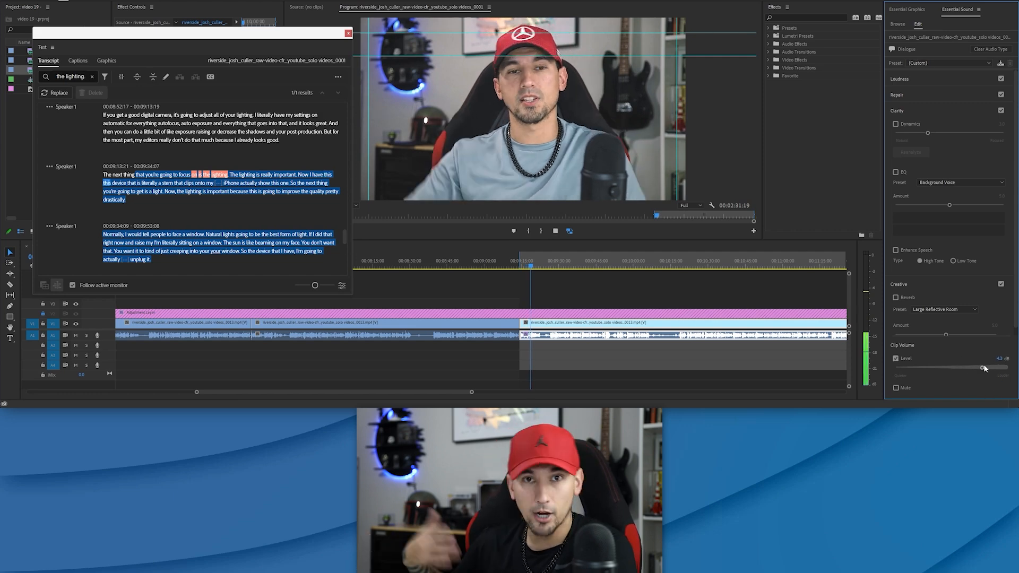
{"action": "left_click_drag", "start_coordinate": [982, 367], "coordinate": [1000, 369]}
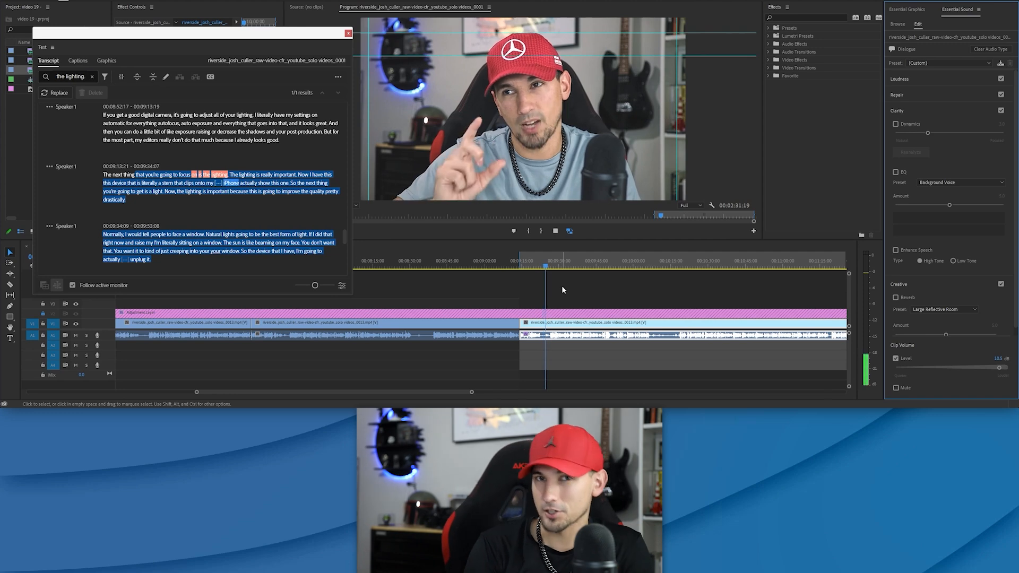
{"action": "scroll", "coordinate": [562, 285], "scroll_direction": "down", "scroll_amount": 1}
{"action": "scroll", "coordinate": [556, 295], "scroll_direction": "up", "scroll_amount": 3}
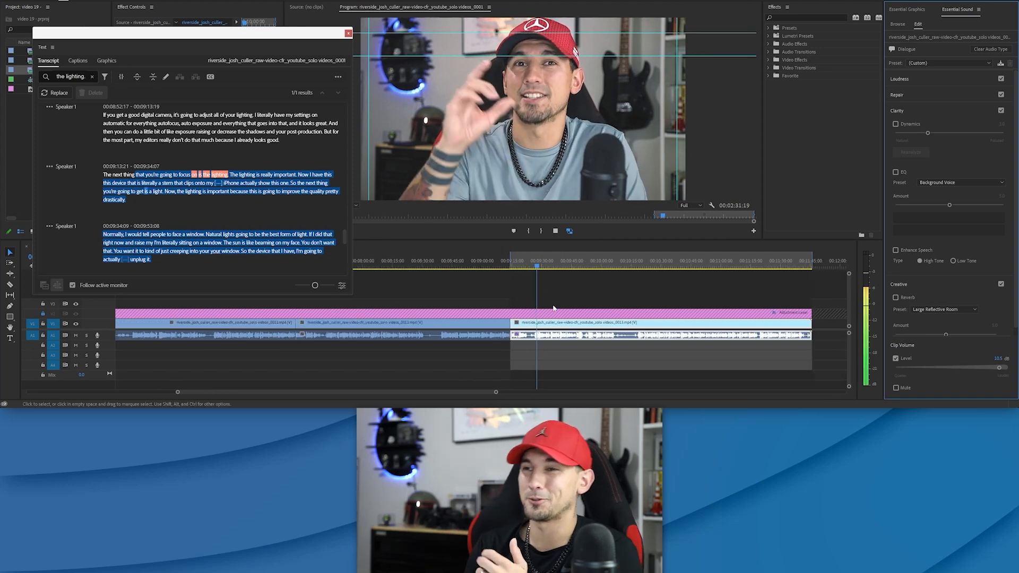
{"action": "scroll", "coordinate": [531, 319], "scroll_direction": "down", "scroll_amount": 3}
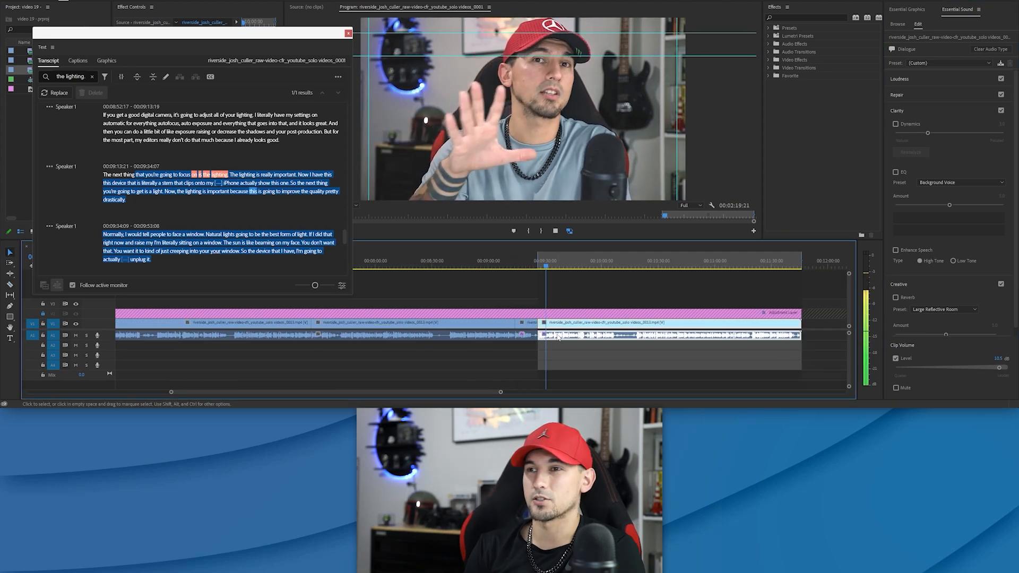
{"action": "scroll", "coordinate": [518, 292], "scroll_direction": "up", "scroll_amount": 2}
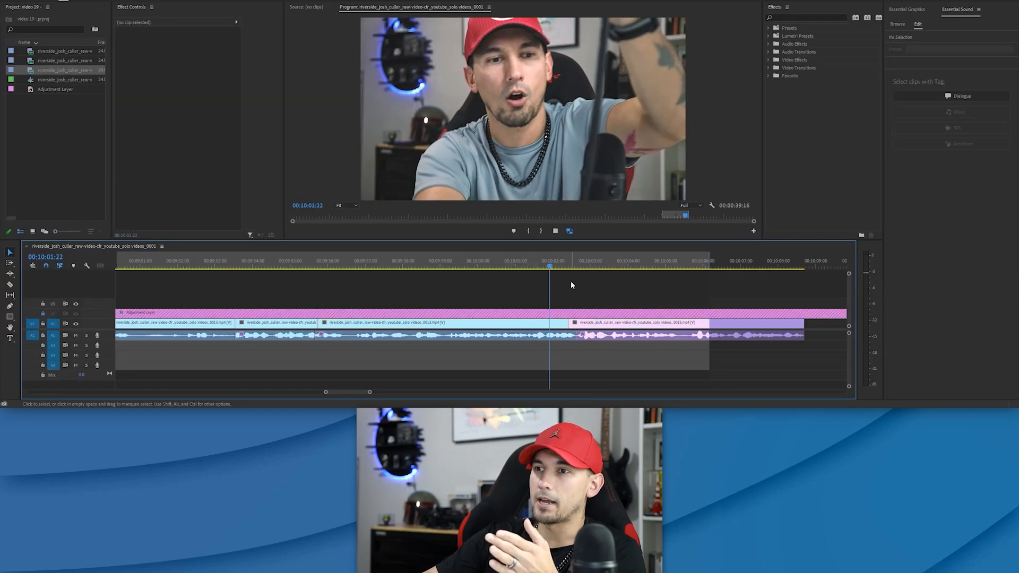
Play through the trimmed lighting clips between about 00:09:49 and 00:10:05 to check the cuts
{"action": "left_click", "coordinate": [543, 273]}
{"action": "key", "text": "space"}
{"action": "key", "text": "minus"}
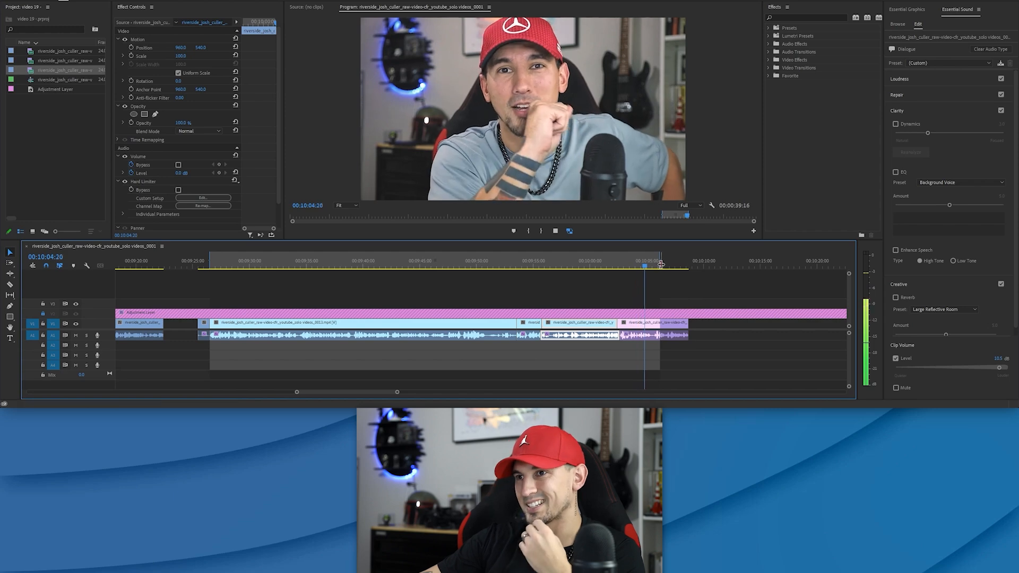
{"action": "scroll", "coordinate": [681, 273], "scroll_direction": "down", "scroll_amount": 1}
{"action": "left_click_drag", "start_coordinate": [652, 352], "coordinate": [250, 329]}
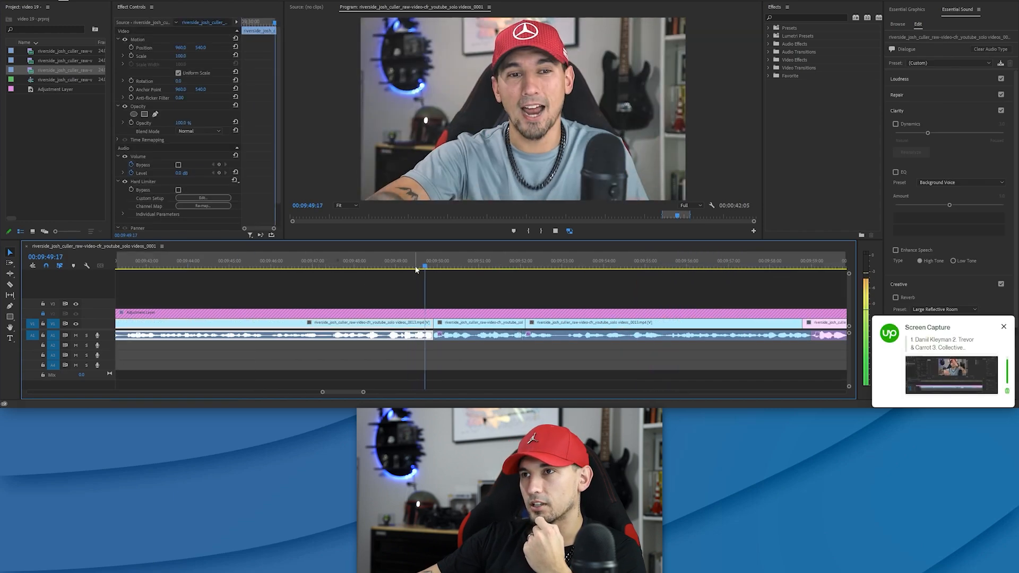
{"action": "key", "text": "space"}
Select the audio segment after the cut near 00:09:50 and find the Constant Gain crossfade among the audio transitions
{"action": "scroll", "coordinate": [496, 319], "scroll_direction": "down", "scroll_amount": 4}
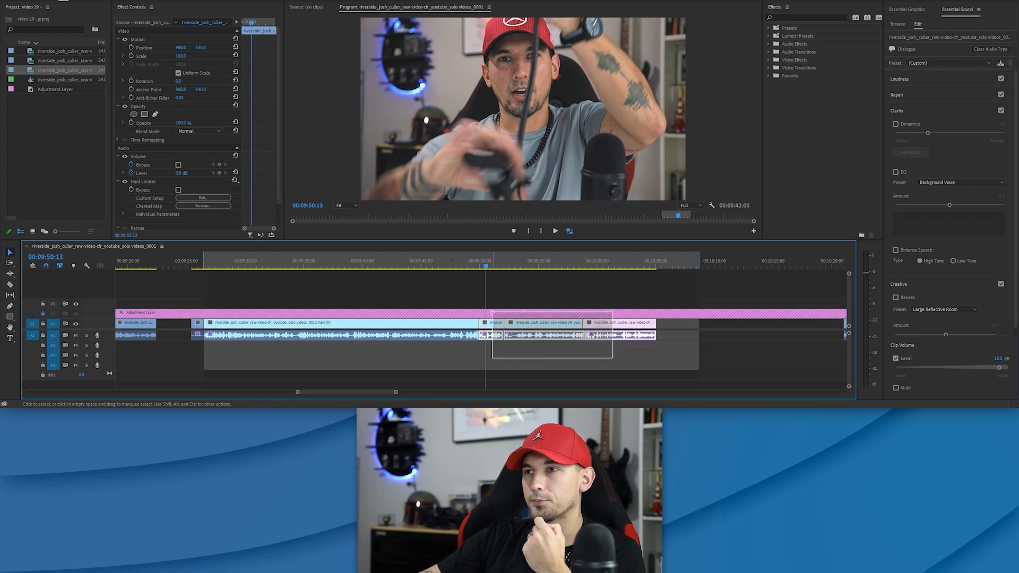
{"action": "left_click_drag", "start_coordinate": [493, 312], "coordinate": [493, 313]}
{"action": "scroll", "coordinate": [591, 317], "scroll_direction": "up", "scroll_amount": 5}
{"action": "left_click_drag", "start_coordinate": [600, 328], "coordinate": [588, 294]}
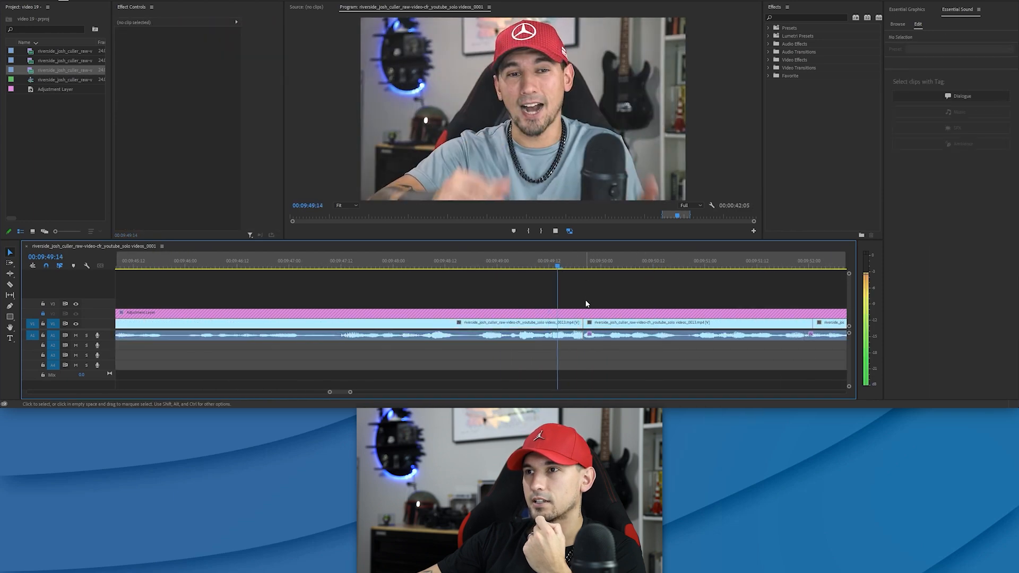
{"action": "left_click", "coordinate": [766, 60]}
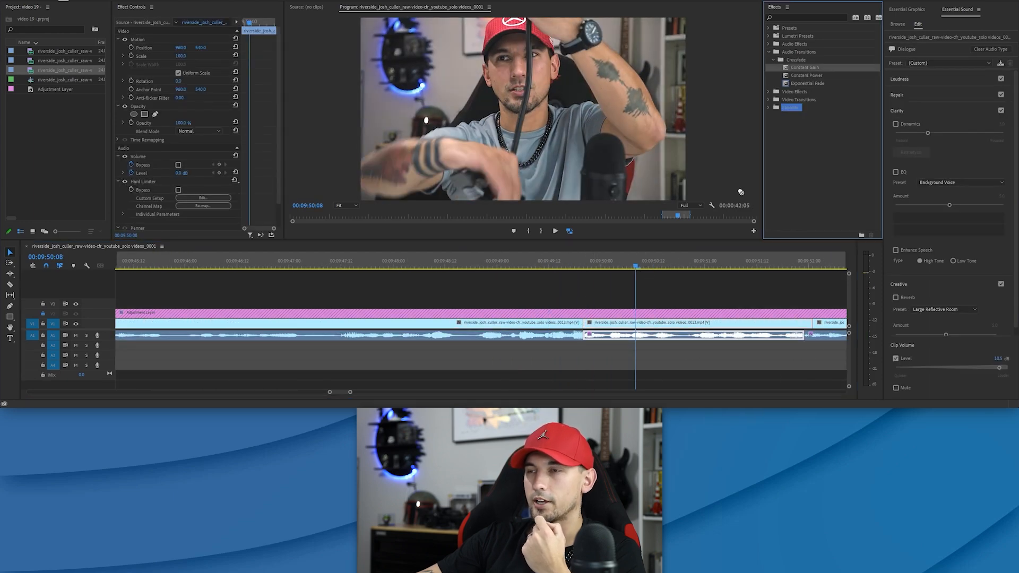
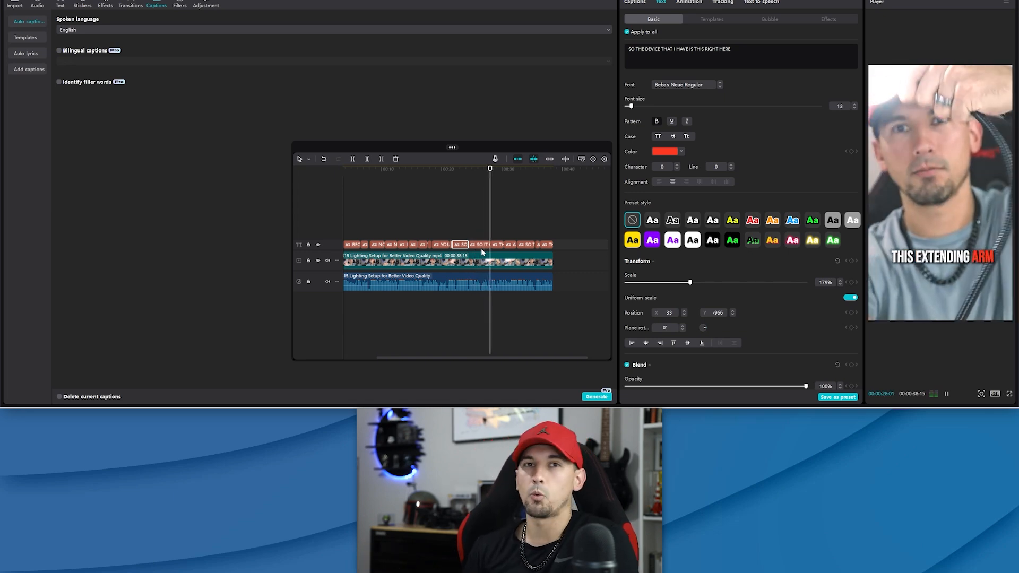
Play back the captioned vertical lighting short in CapCut and examine its timeline for places needing B-roll
{"action": "scroll", "coordinate": [520, 231], "scroll_direction": "up", "scroll_amount": 2}
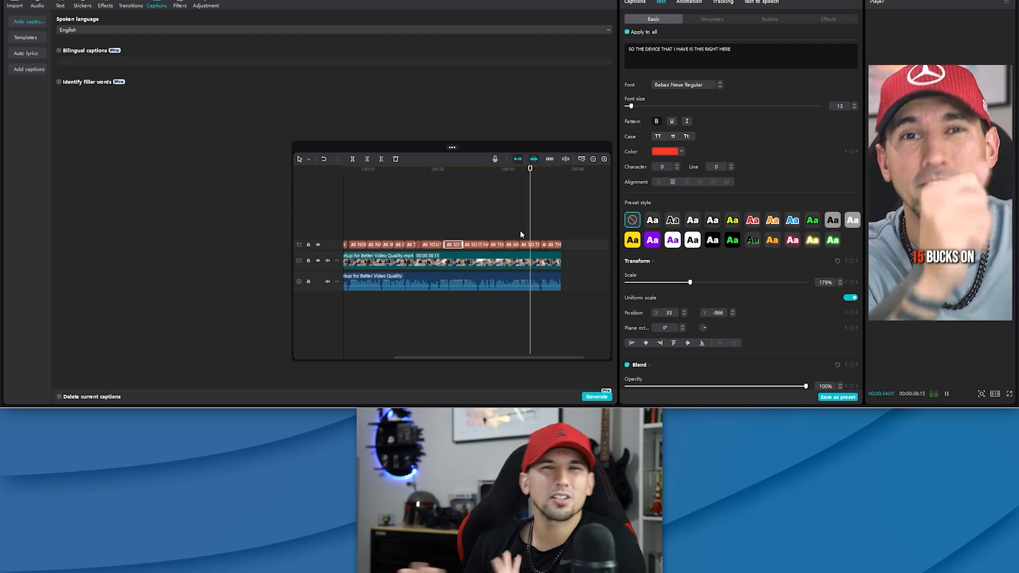
{"action": "key", "text": "space"}
{"action": "scroll", "coordinate": [529, 249], "scroll_direction": "up", "scroll_amount": 2}
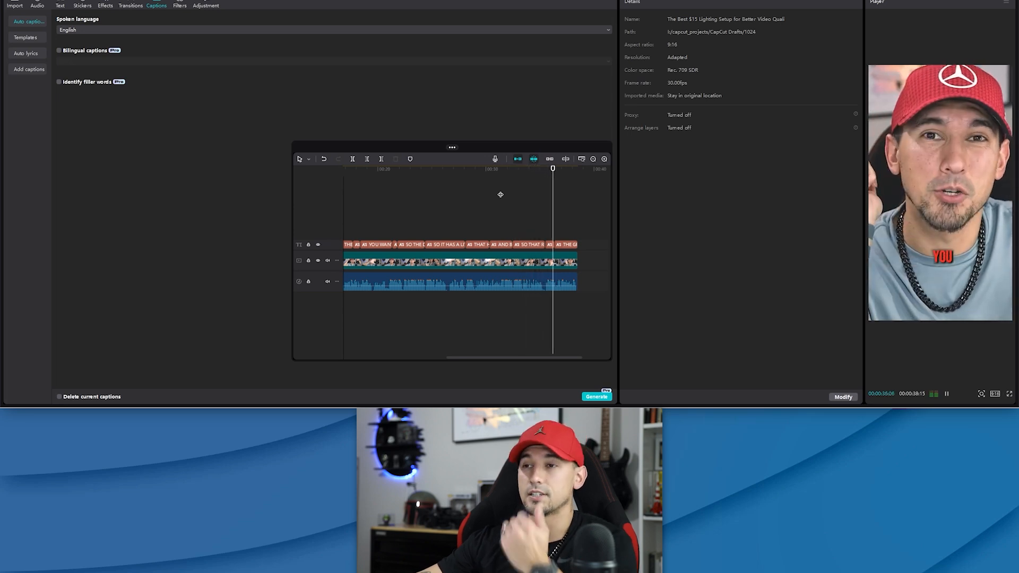
{"action": "left_click", "coordinate": [502, 284]}
{"action": "scroll", "coordinate": [503, 286], "scroll_direction": "down", "scroll_amount": 2}
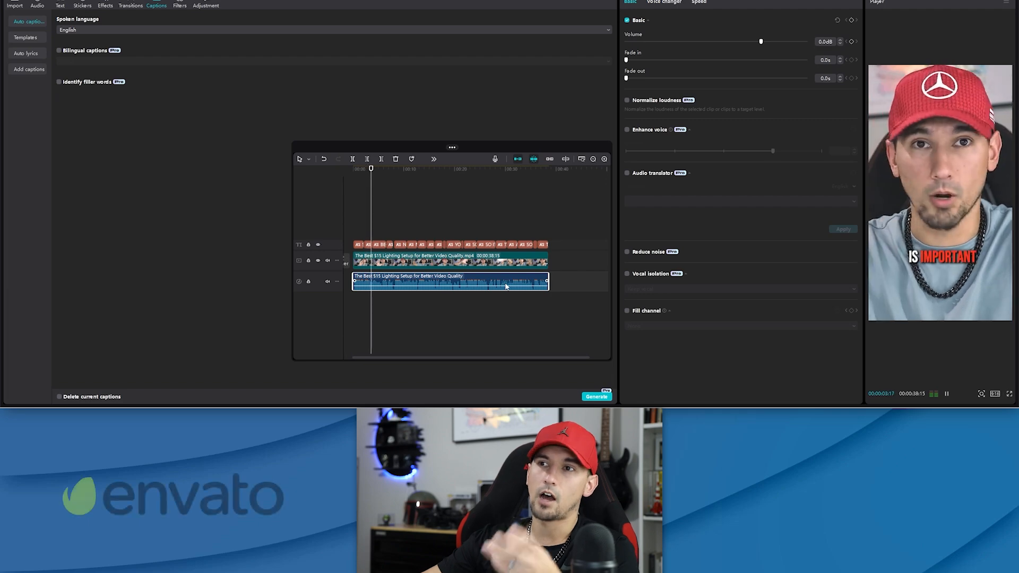
{"action": "scroll", "coordinate": [414, 218], "scroll_direction": "up", "scroll_amount": 2}
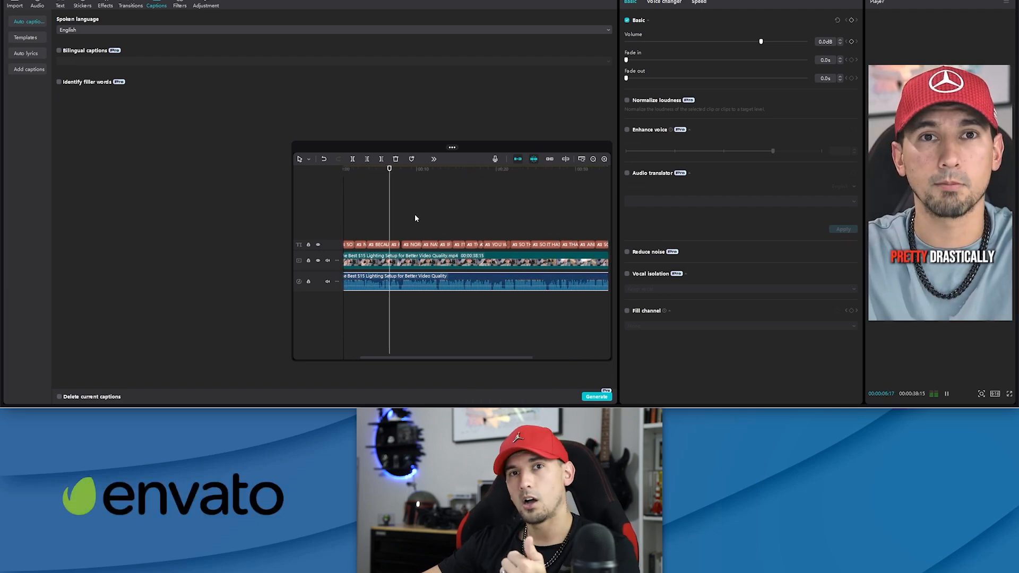
{"action": "left_click", "coordinate": [422, 215]}
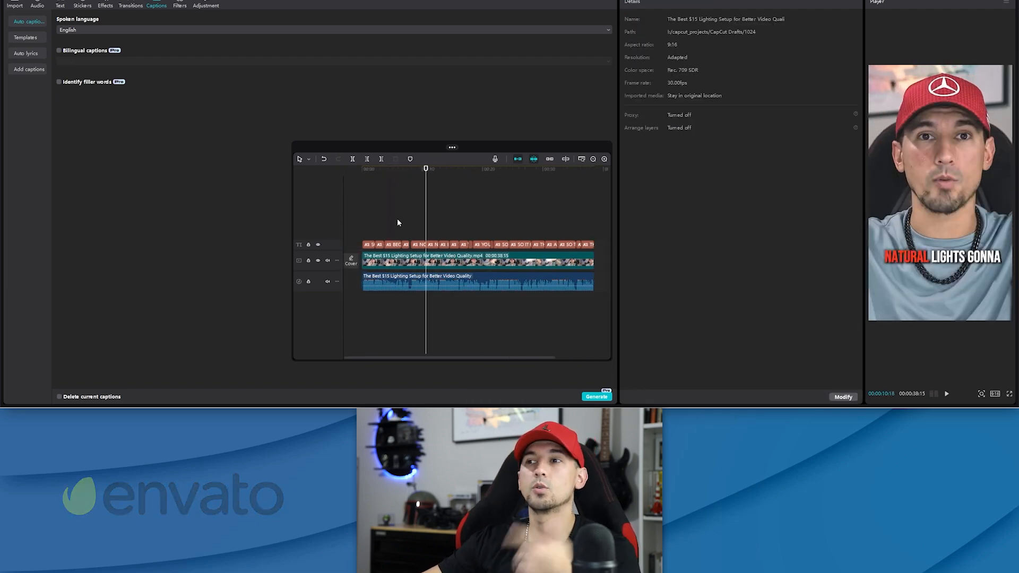
{"action": "scroll", "coordinate": [422, 216], "scroll_direction": "down", "scroll_amount": 1}
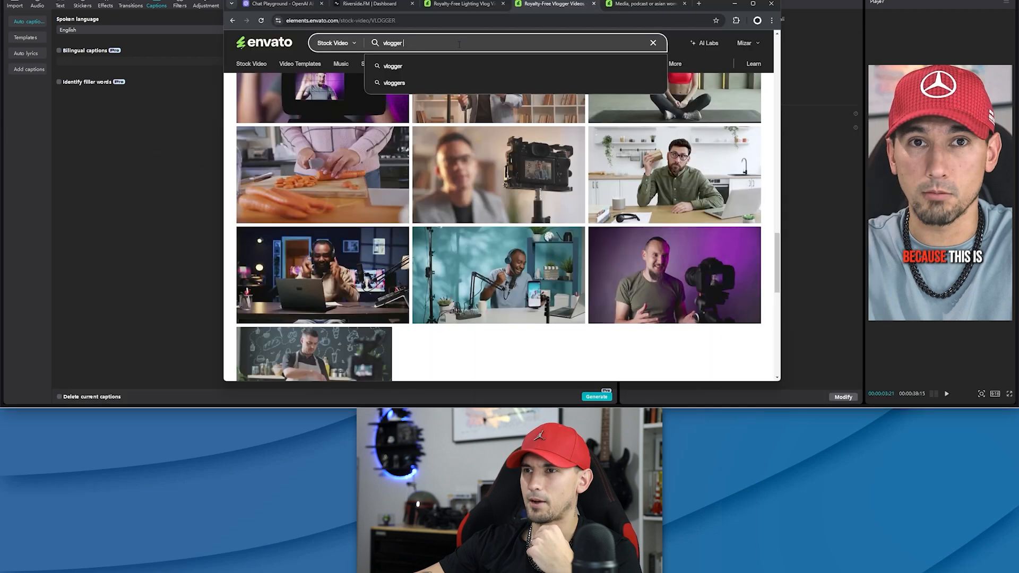
Search Envato stock video for "vlogger ring light"
{"action": "type", "text": "RING LIGHT"}
{"action": "key", "text": "Return"}
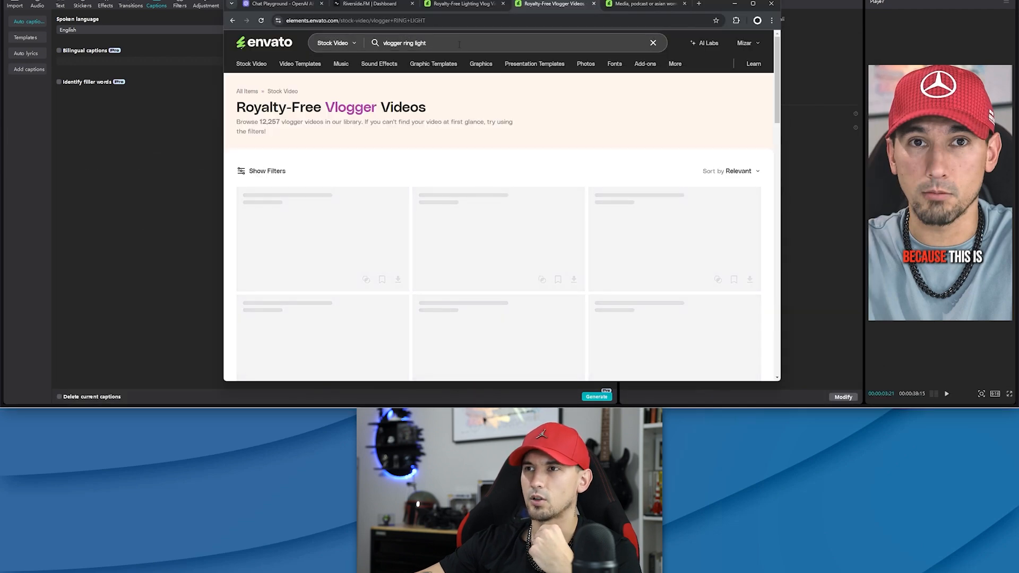
{"action": "mouse_move", "coordinate": [673, 232]}
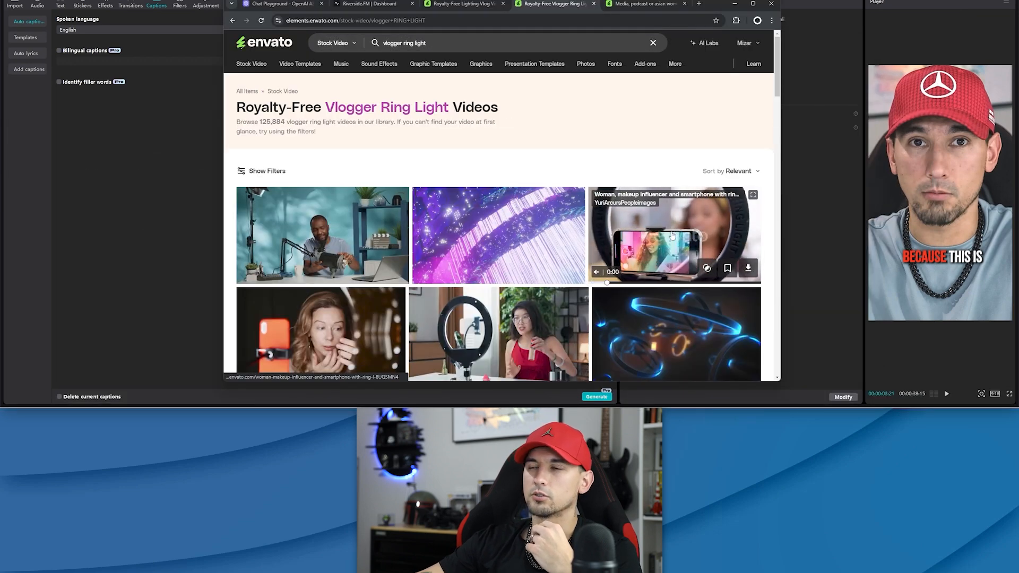
Browse the ring light results and download the clip "Fitness Instructor Setting Ring Light with Smartphone"
{"action": "scroll", "coordinate": [673, 231], "scroll_direction": "down", "scroll_amount": 4}
{"action": "scroll", "coordinate": [610, 223], "scroll_direction": "up", "scroll_amount": 2}
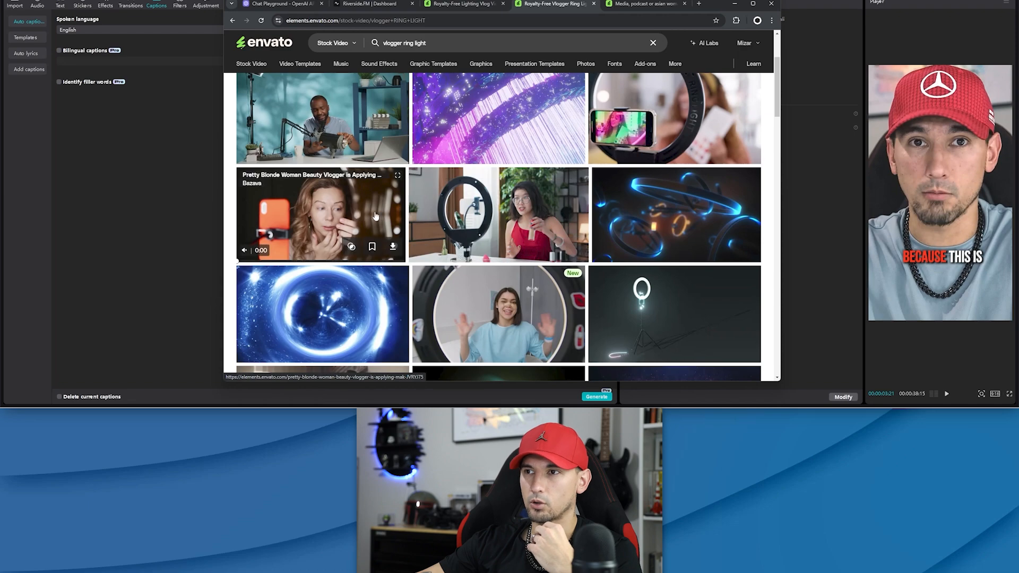
{"action": "mouse_move", "coordinate": [564, 215]}
{"action": "scroll", "coordinate": [564, 215], "scroll_direction": "down", "scroll_amount": 8}
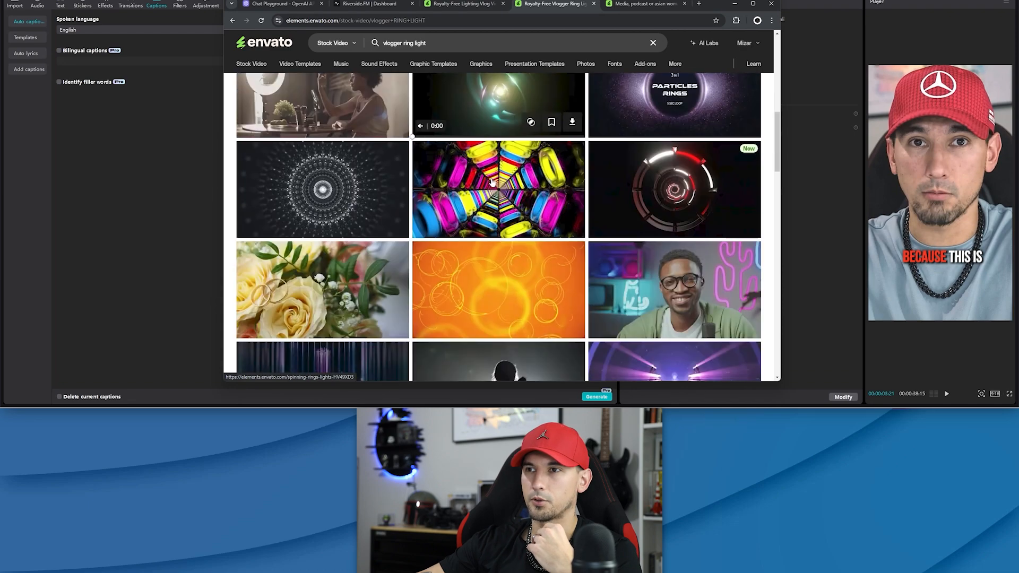
{"action": "mouse_move", "coordinate": [497, 178]}
{"action": "scroll", "coordinate": [498, 178], "scroll_direction": "down", "scroll_amount": 7}
{"action": "mouse_move", "coordinate": [318, 169]}
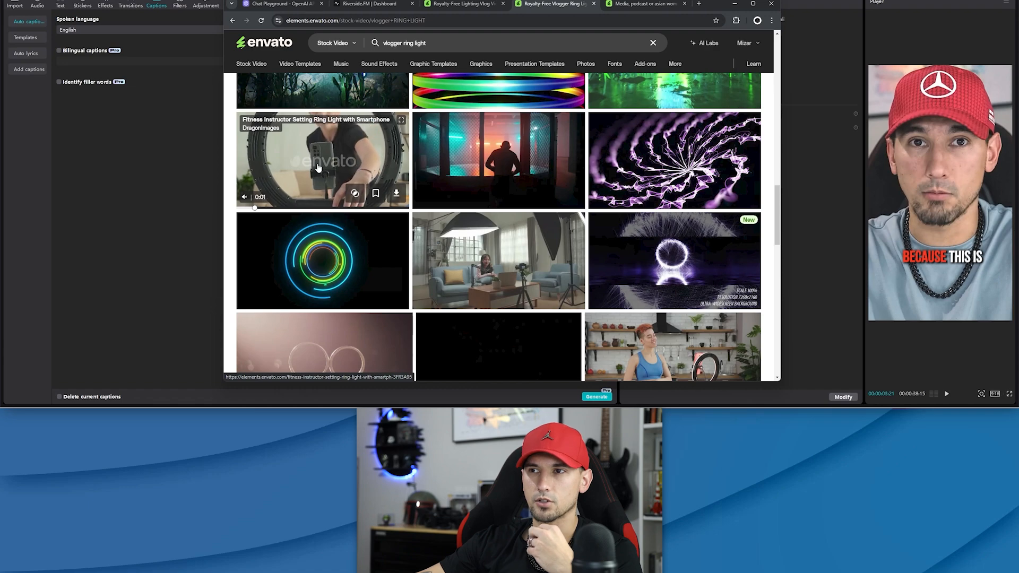
{"action": "left_click", "coordinate": [396, 193]}
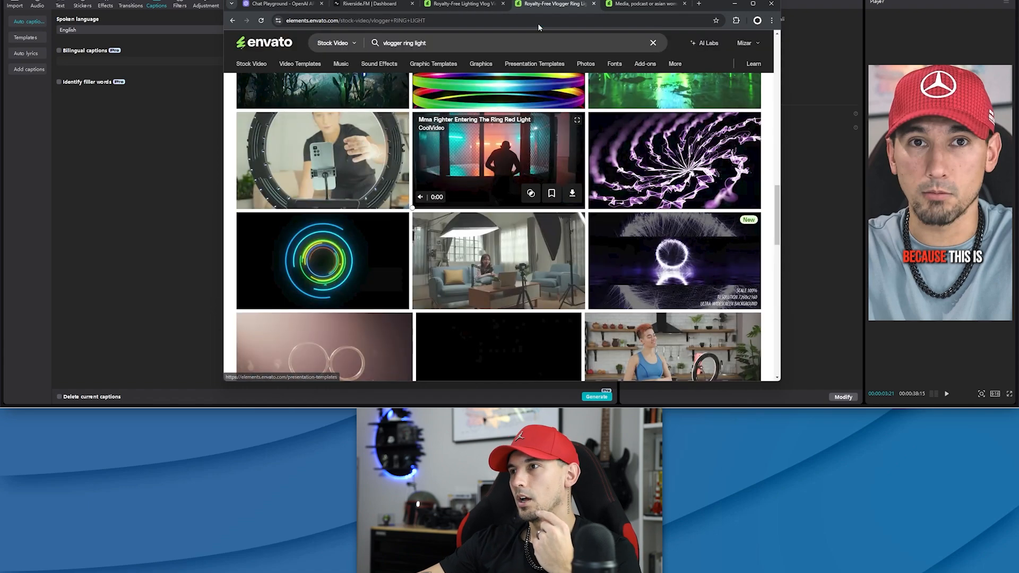
Copy the path of the Video 21 lighting project folder and save the fitness instructor clip there
{"action": "key", "text": "alt+Tab"}
{"action": "left_click", "coordinate": [707, 153]}
{"action": "left_click", "coordinate": [726, 67]}
{"action": "key", "text": "ctrl+c"}
{"action": "key", "text": "alt+Tab"}
{"action": "key", "text": "alt+d"}
{"action": "key", "text": "ctrl+v"}
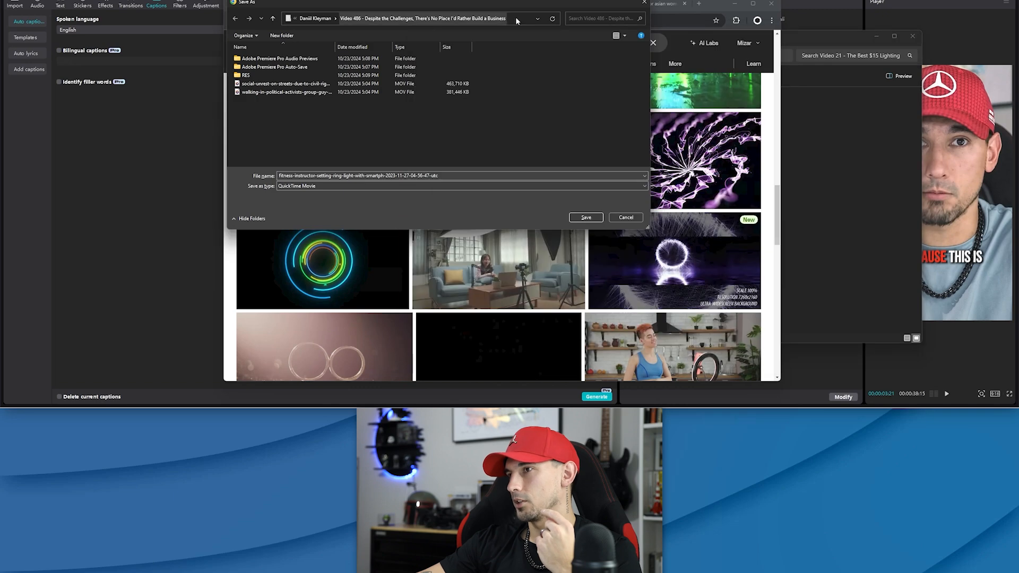
{"action": "key", "text": "Return"}
{"action": "left_click", "coordinate": [586, 217]}
Download "Asian Girl Vlogger Sing A Song. Professional Light Equipment" without adding it to a project and save it
{"action": "scroll", "coordinate": [480, 151], "scroll_direction": "down", "scroll_amount": 3}
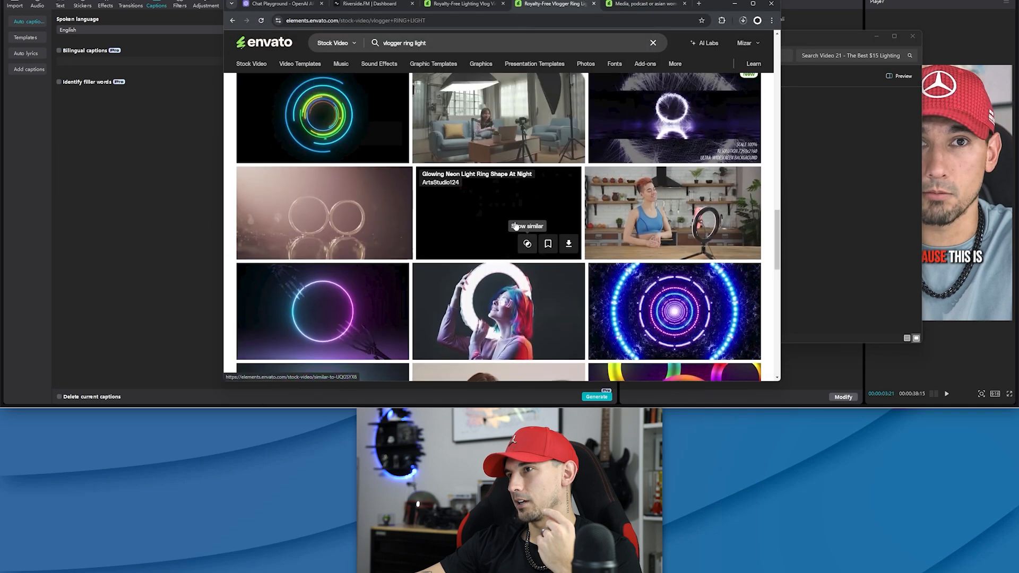
{"action": "scroll", "coordinate": [480, 151], "scroll_direction": "up", "scroll_amount": 1}
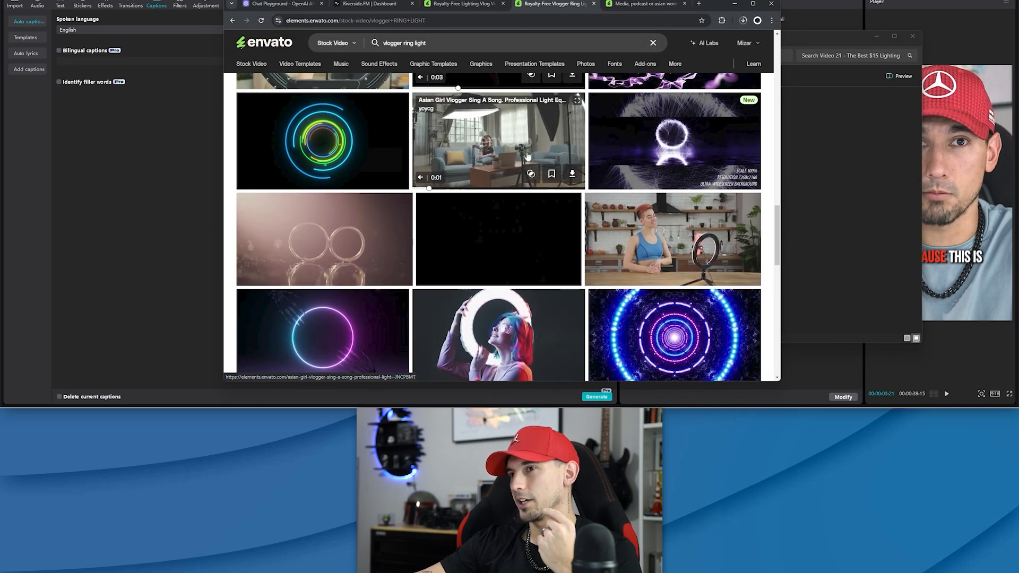
{"action": "left_click", "coordinate": [572, 174]}
{"action": "left_click", "coordinate": [537, 257]}
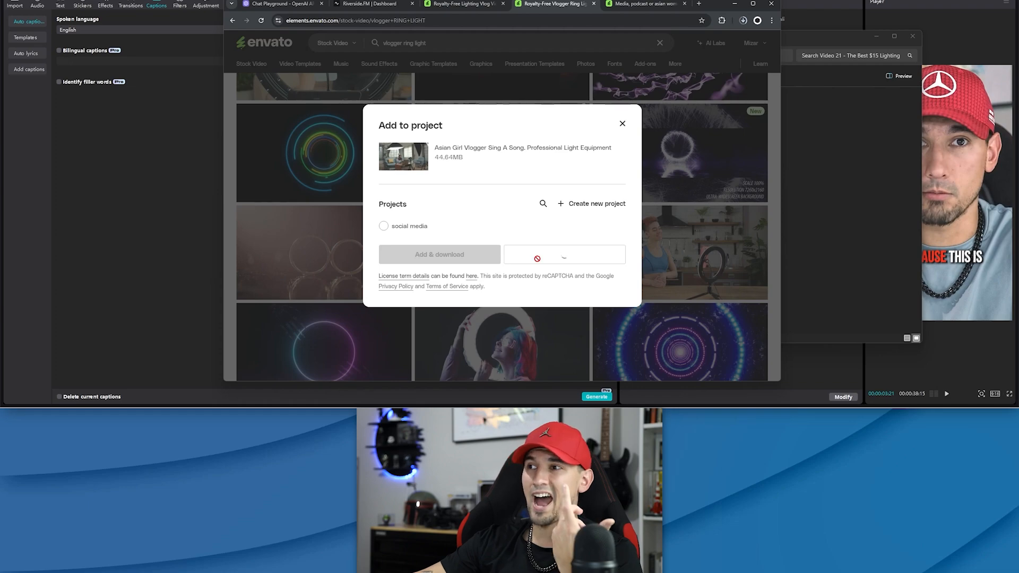
{"action": "scroll", "coordinate": [536, 213], "scroll_direction": "down", "scroll_amount": 2}
{"action": "left_click", "coordinate": [586, 215]}
Look through the remaining ring light results and the similar videos on the podcast vlogger page for more B-roll
{"action": "scroll", "coordinate": [533, 210], "scroll_direction": "down", "scroll_amount": 2}
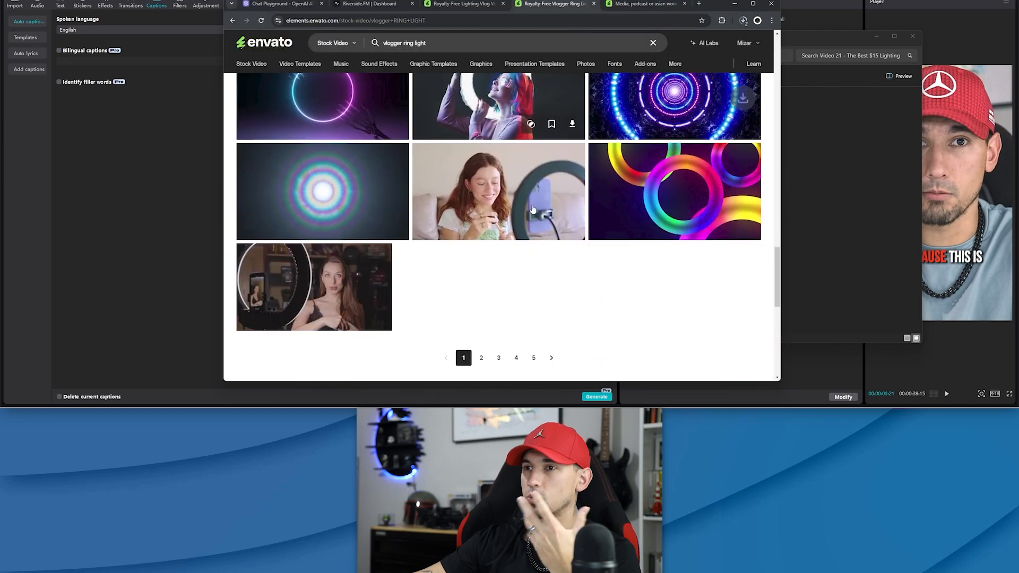
{"action": "key", "text": "ctrl+Tab"}
{"action": "scroll", "coordinate": [432, 229], "scroll_direction": "down", "scroll_amount": 5}
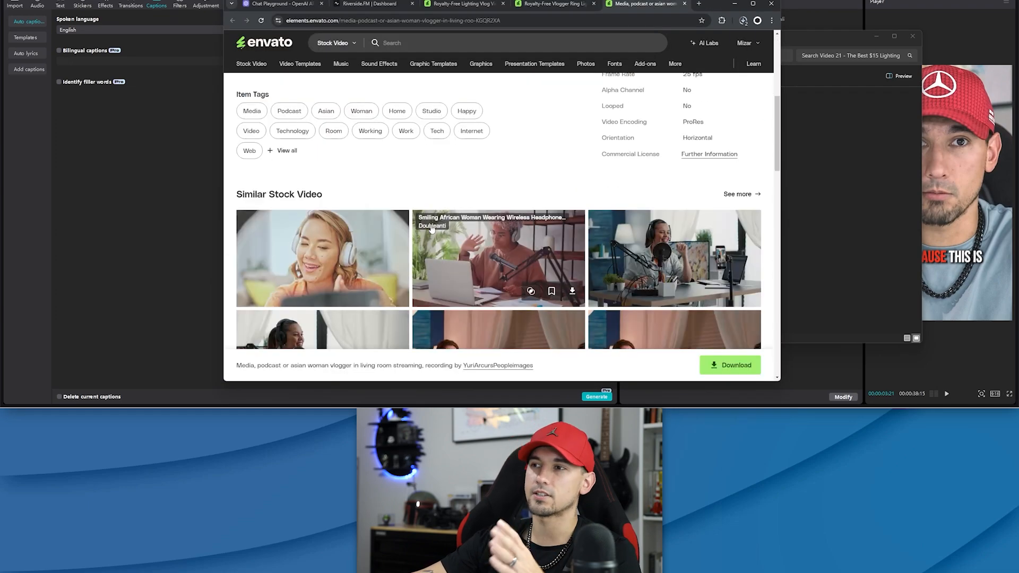
{"action": "scroll", "coordinate": [431, 228], "scroll_direction": "down", "scroll_amount": 8}
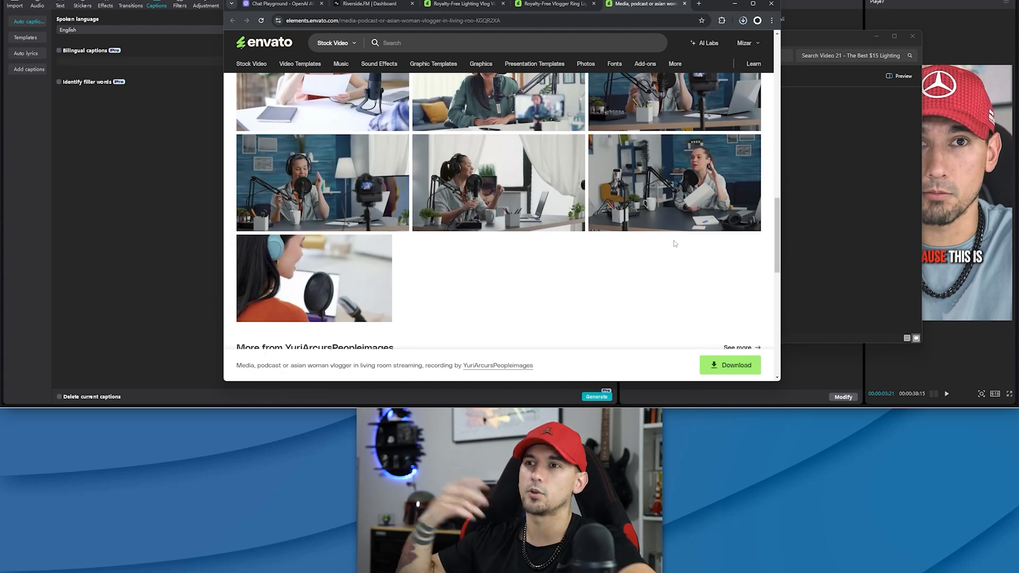
{"action": "scroll", "coordinate": [707, 269], "scroll_direction": "down", "scroll_amount": 1}
{"action": "scroll", "coordinate": [707, 269], "scroll_direction": "up", "scroll_amount": 15}
Close the podcast vlogger page and check the browser's recent downloads
{"action": "left_click", "coordinate": [684, 4]}
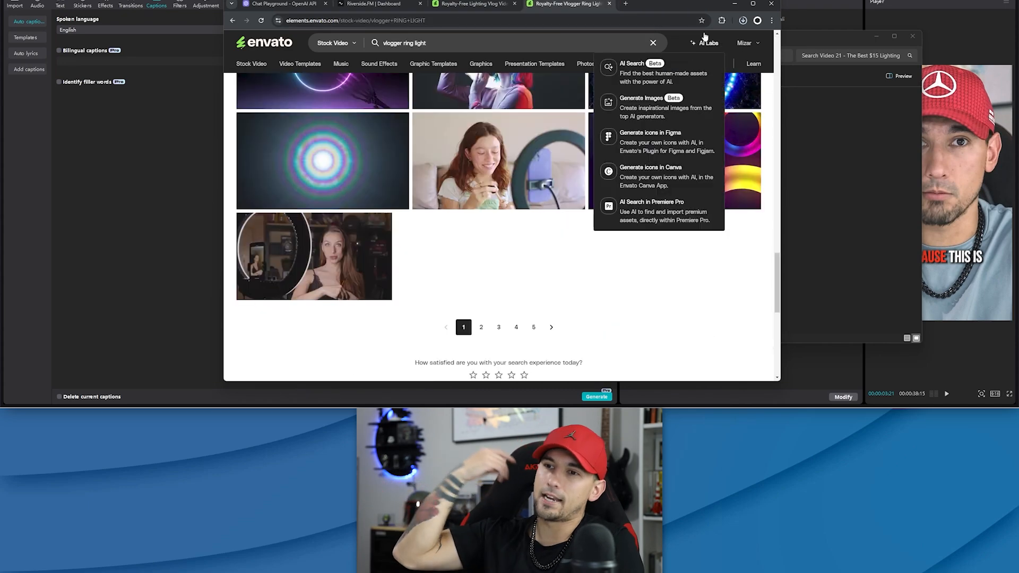
{"action": "left_click", "coordinate": [743, 20]}
{"action": "left_click", "coordinate": [742, 21]}
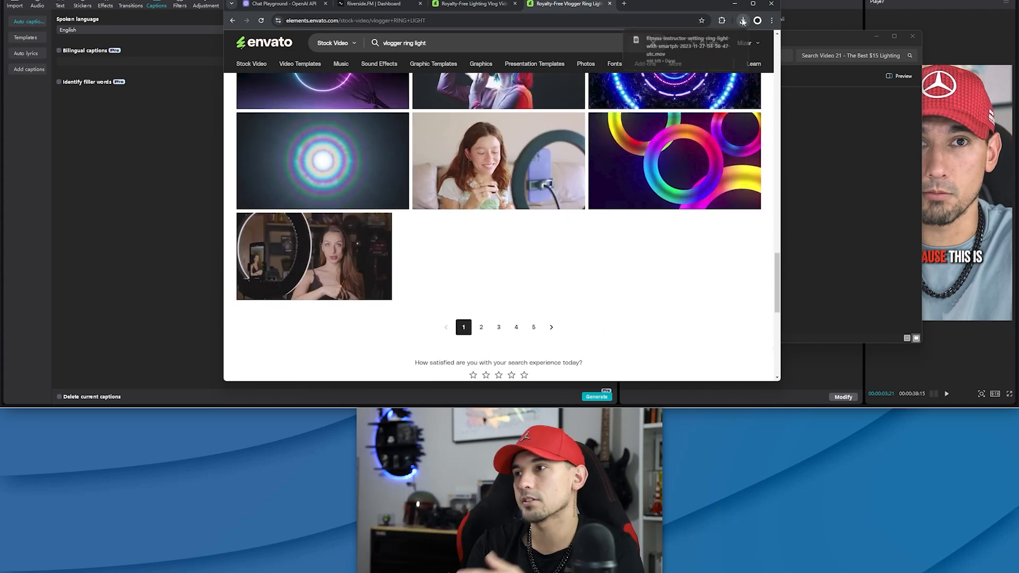
Check the latest download and move the browser window aside to uncover the Video 21 project folder window
{"action": "left_click", "coordinate": [743, 22]}
{"action": "left_click_drag", "start_coordinate": [704, 6], "coordinate": [429, 62]}
{"action": "left_click", "coordinate": [592, 185]}
{"action": "left_click", "coordinate": [395, 57]}
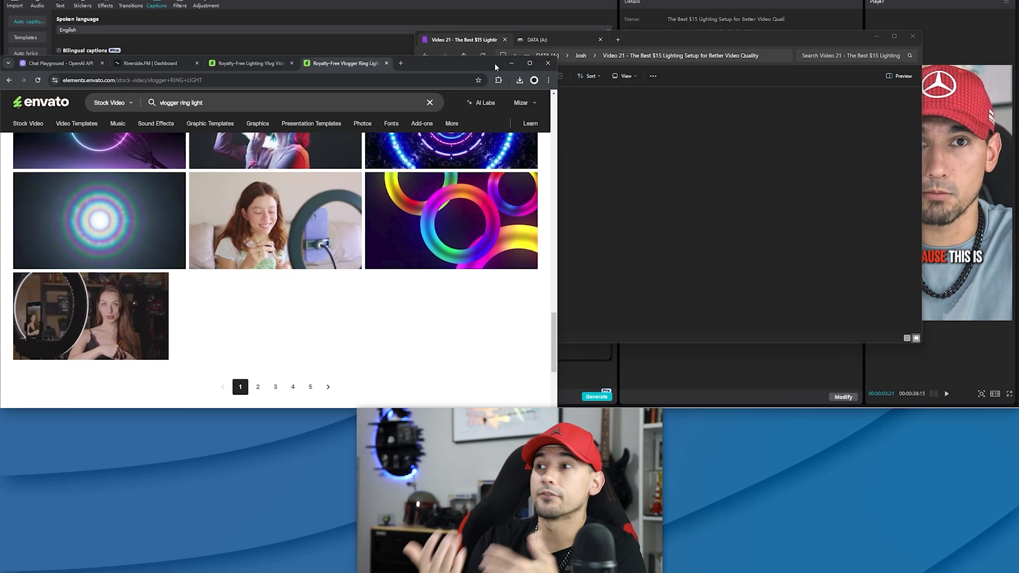
{"action": "left_click", "coordinate": [495, 62]}
Bring the downloaded fitness instructor clip into CapCut and place it above the main footage near the start of the timeline
{"action": "left_click", "coordinate": [15, 5]}
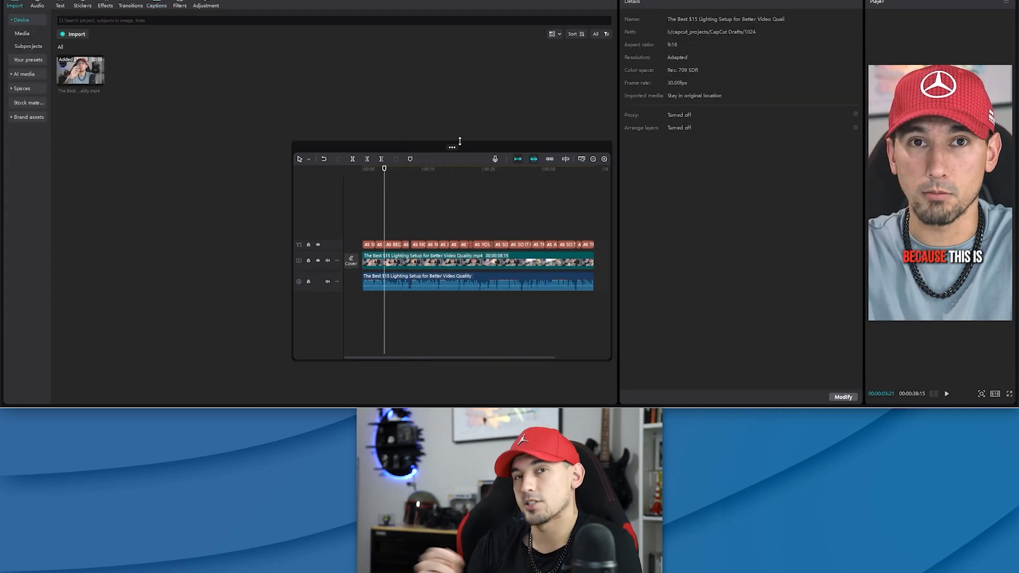
{"action": "key", "text": "alt+Tab"}
{"action": "left_click_drag", "start_coordinate": [531, 114], "coordinate": [396, 236]}
{"action": "scroll", "coordinate": [418, 207], "scroll_direction": "up", "scroll_amount": 3}
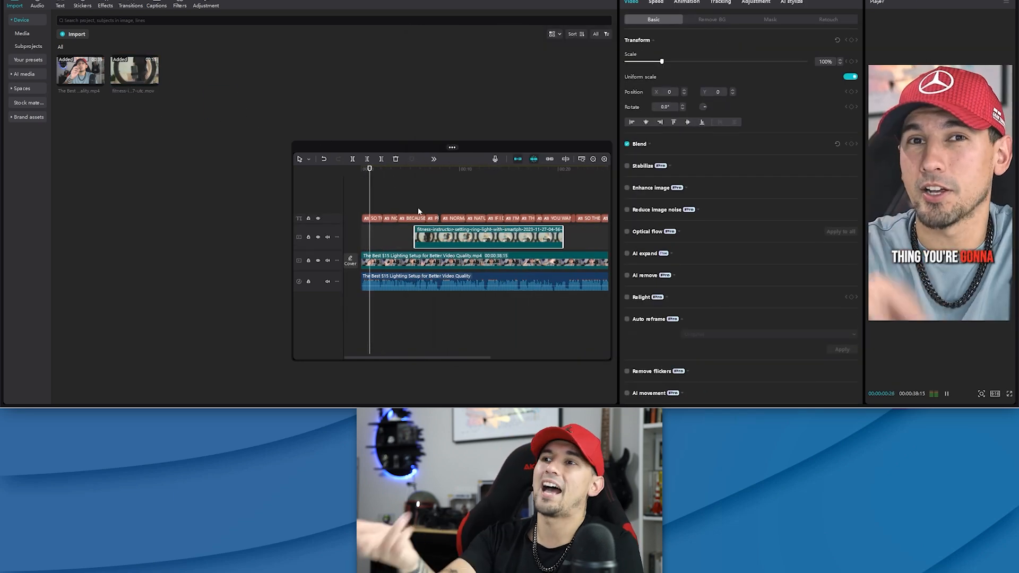
{"action": "left_click_drag", "start_coordinate": [446, 240], "coordinate": [408, 240]}
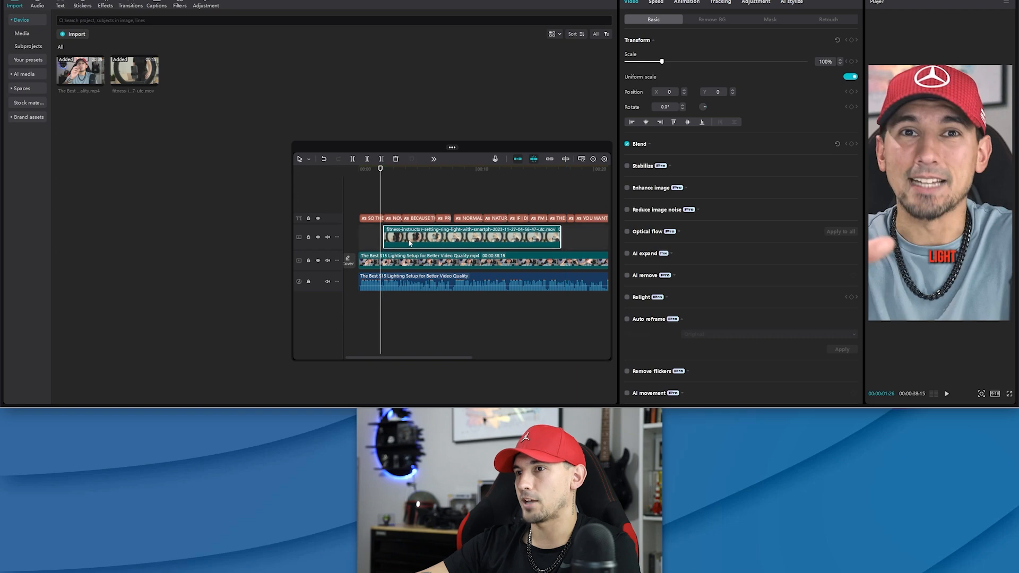
Trim the start of the fitness instructor clip and delete its unused remainder, leaving only a short section
{"action": "left_click", "coordinate": [416, 185]}
{"action": "left_click", "coordinate": [382, 185]}
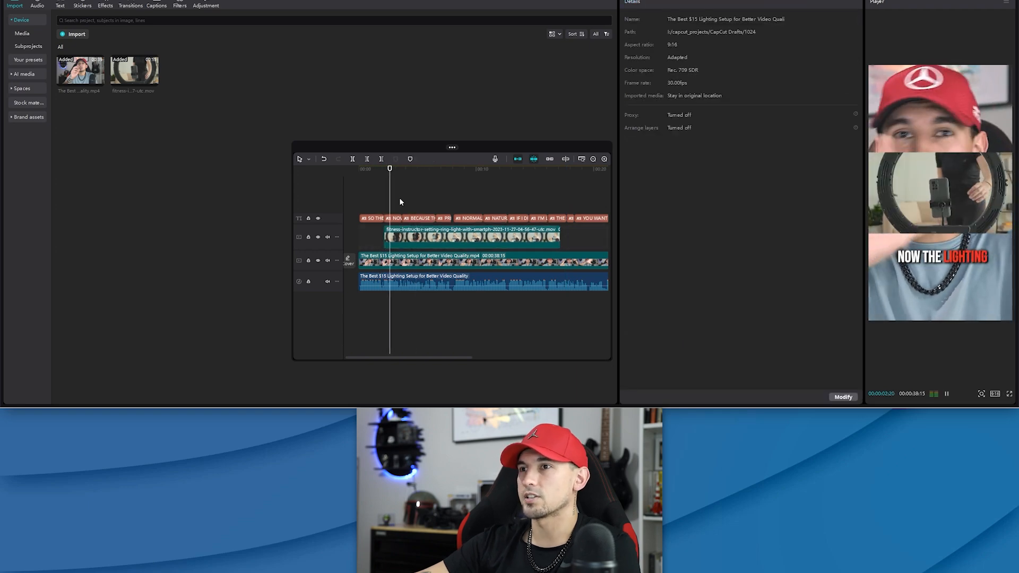
{"action": "left_click", "coordinate": [388, 240]}
{"action": "left_click_drag", "start_coordinate": [389, 239], "coordinate": [394, 239]}
{"action": "left_click_drag", "start_coordinate": [393, 200], "coordinate": [410, 202]}
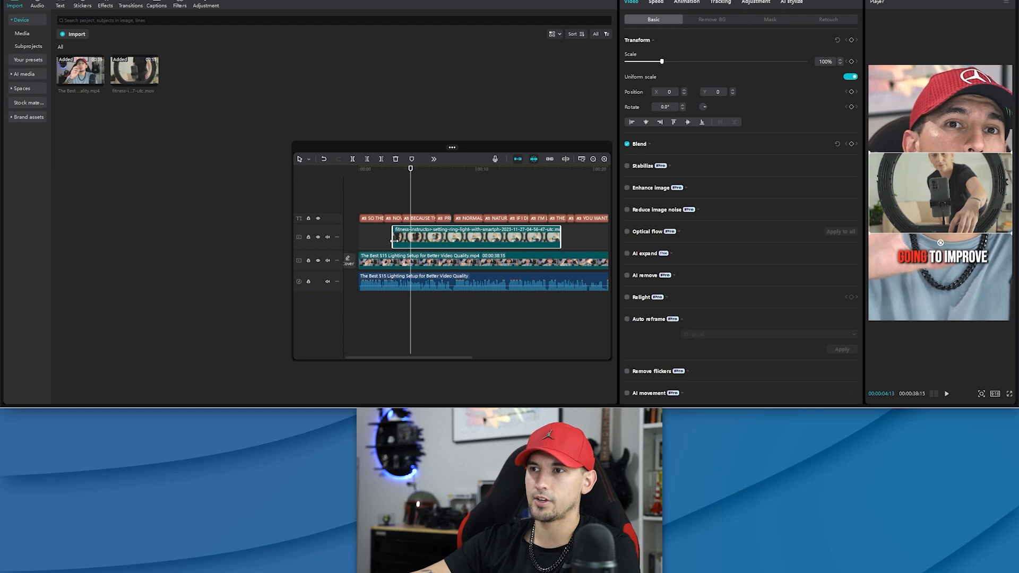
{"action": "left_click_drag", "start_coordinate": [394, 241], "coordinate": [401, 241]}
{"action": "left_click_drag", "start_coordinate": [410, 202], "coordinate": [429, 204]}
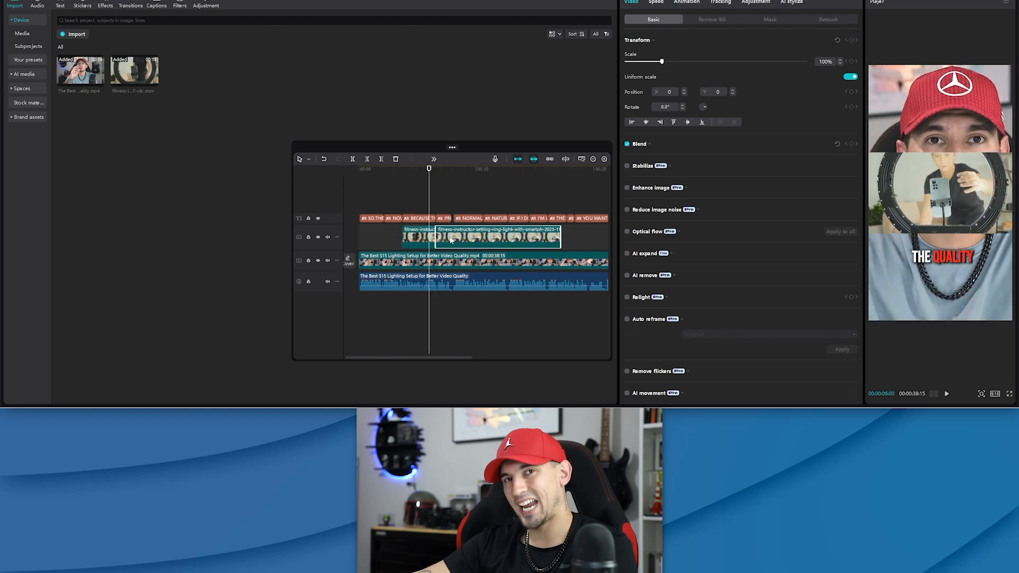
{"action": "key", "text": "Delete"}
Move the shortened fitness instructor clip to start just before the "NOW THE LIGHTING" caption and play it back
{"action": "left_click", "coordinate": [383, 182]}
{"action": "key", "text": "space"}
{"action": "scroll", "coordinate": [431, 239], "scroll_direction": "up", "scroll_amount": 2}
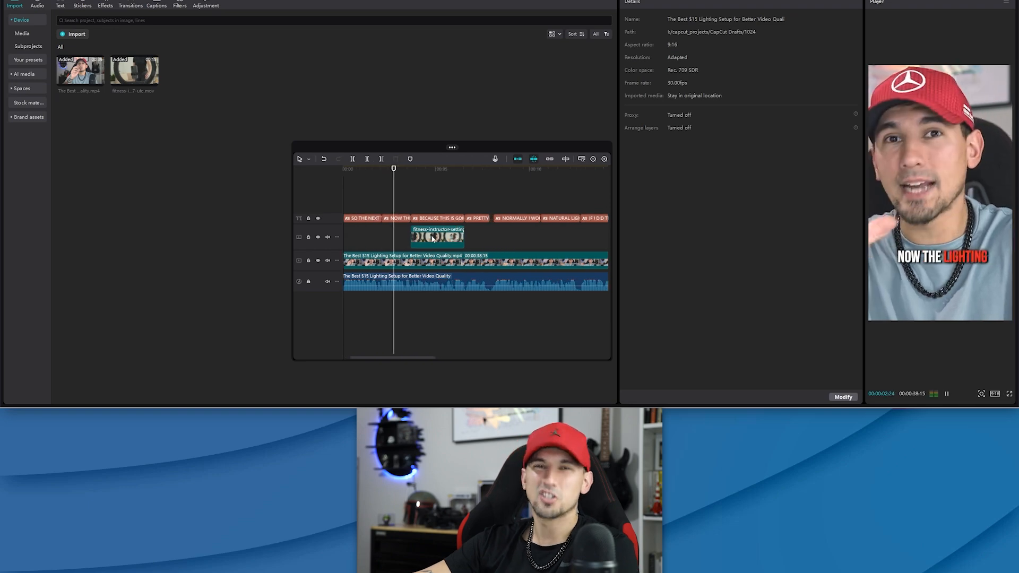
{"action": "left_click_drag", "start_coordinate": [426, 242], "coordinate": [388, 242]}
{"action": "left_click", "coordinate": [361, 183]}
{"action": "key", "text": "space"}
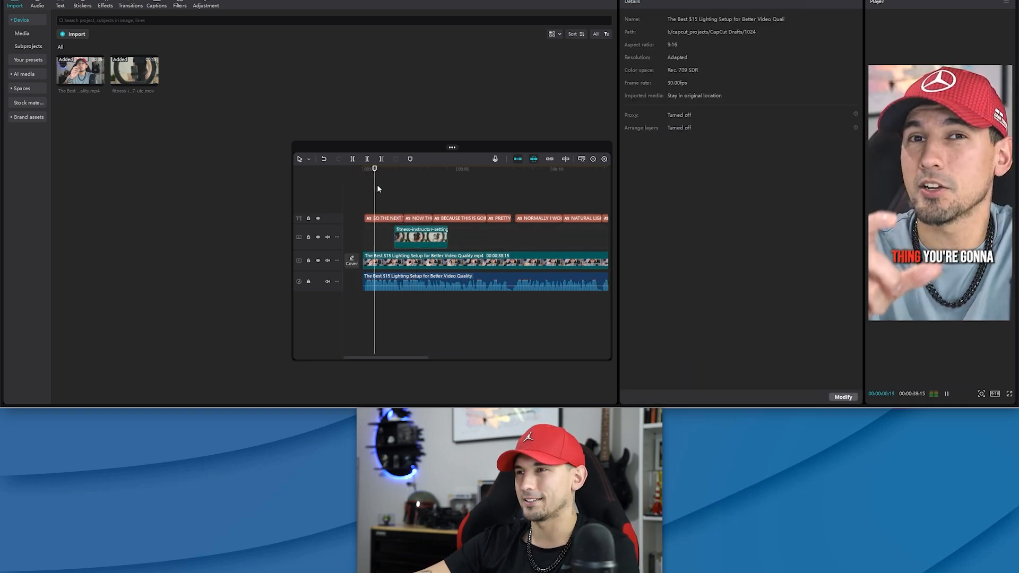
Scale the fitness instructor clip to 324% so it fills the vertical frame, and play the section
{"action": "left_click", "coordinate": [417, 234]}
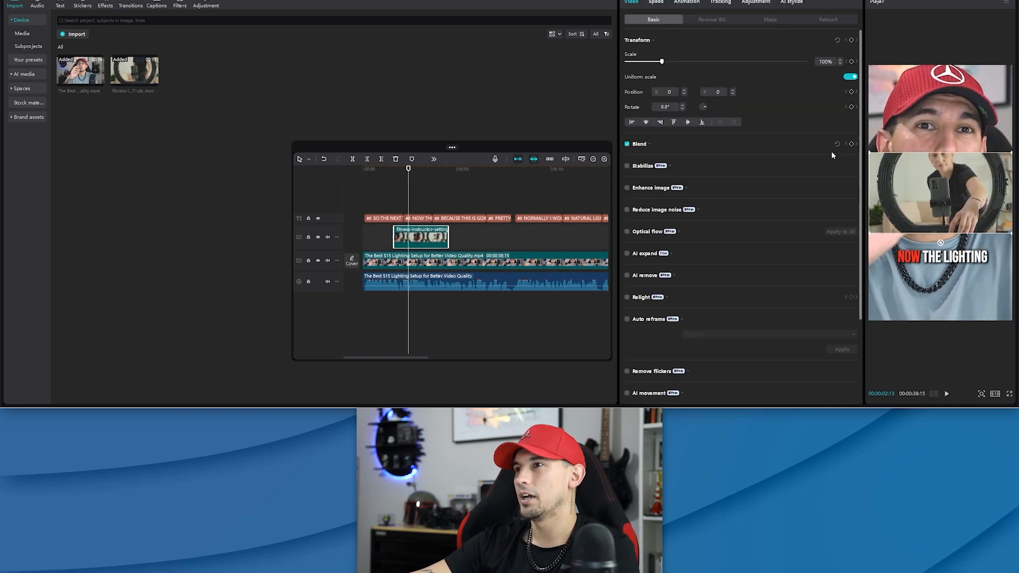
{"action": "left_click_drag", "start_coordinate": [879, 155], "coordinate": [631, 26]}
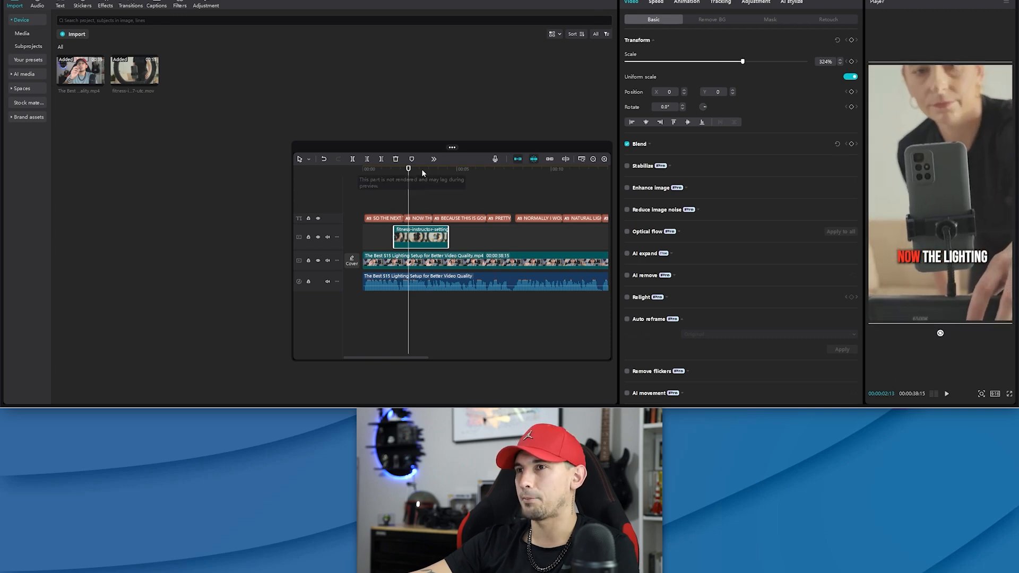
{"action": "left_click", "coordinate": [376, 185]}
{"action": "key", "text": "space"}
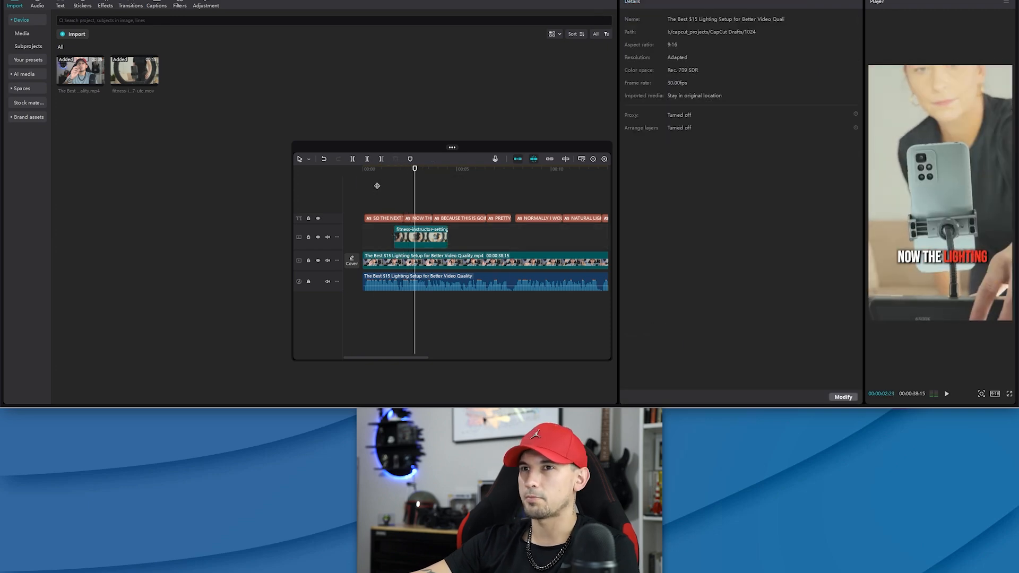
{"action": "scroll", "coordinate": [439, 201], "scroll_direction": "down", "scroll_amount": 1}
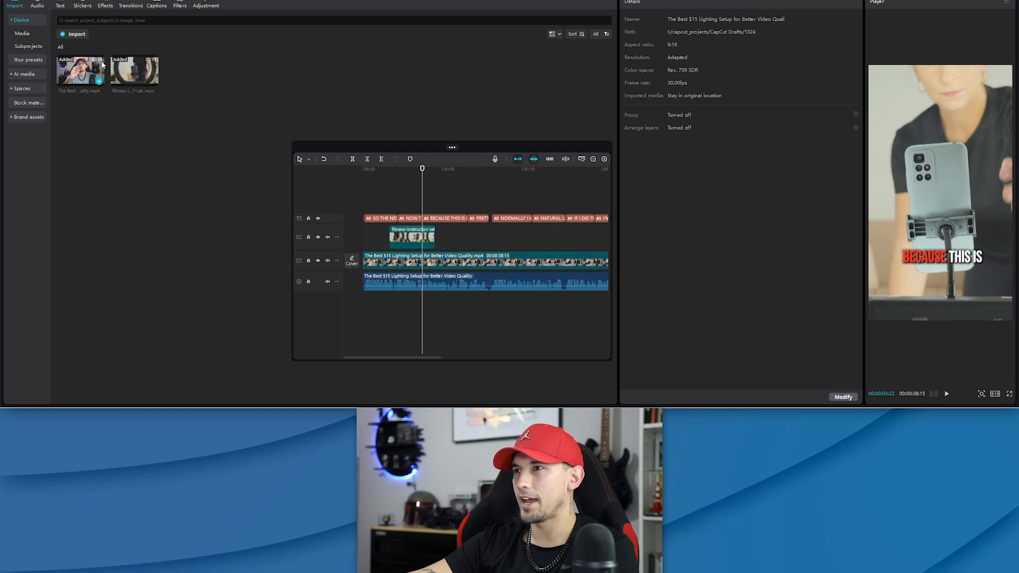
Place the Asian girl vlogger clip at the "BECAUSE THIS IS" caption, scale it to 330% and reposition it at X 326, Y 36
{"action": "key", "text": "alt+Tab"}
{"action": "left_click", "coordinate": [525, 139]}
{"action": "left_click_drag", "start_coordinate": [485, 130], "coordinate": [450, 240]}
{"action": "left_click_drag", "start_coordinate": [662, 62], "coordinate": [744, 61]}
{"action": "left_click_drag", "start_coordinate": [918, 147], "coordinate": [938, 153]}
{"action": "left_click", "coordinate": [403, 174]}
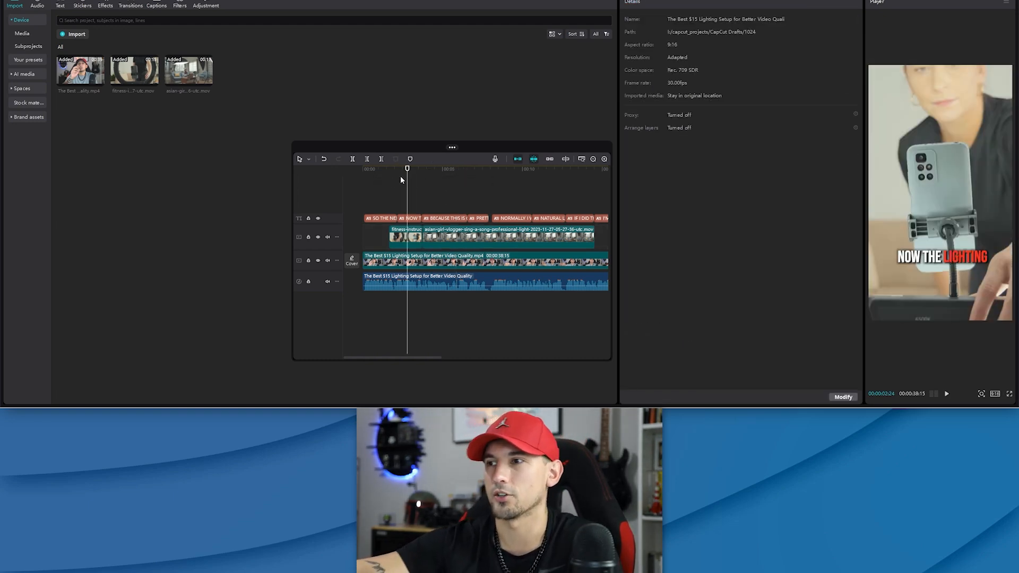
Trim the vlogger clip to finish with the "PRETTY DRASTICALLY" caption and play back the B-roll section
{"action": "key", "text": "space"}
{"action": "scroll", "coordinate": [461, 195], "scroll_direction": "up", "scroll_amount": 1}
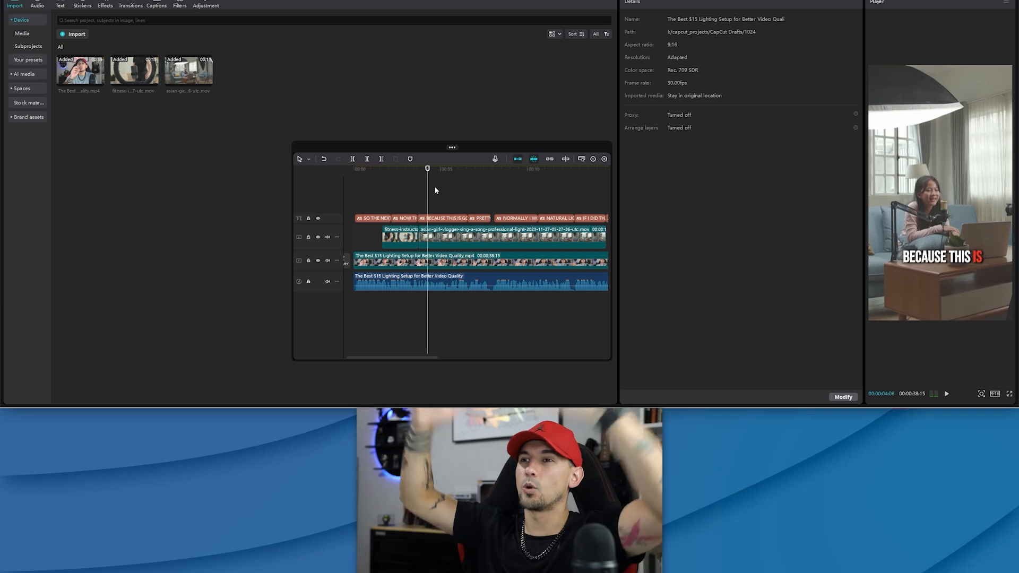
{"action": "left_click", "coordinate": [407, 185]}
{"action": "scroll", "coordinate": [411, 203], "scroll_direction": "down", "scroll_amount": 2}
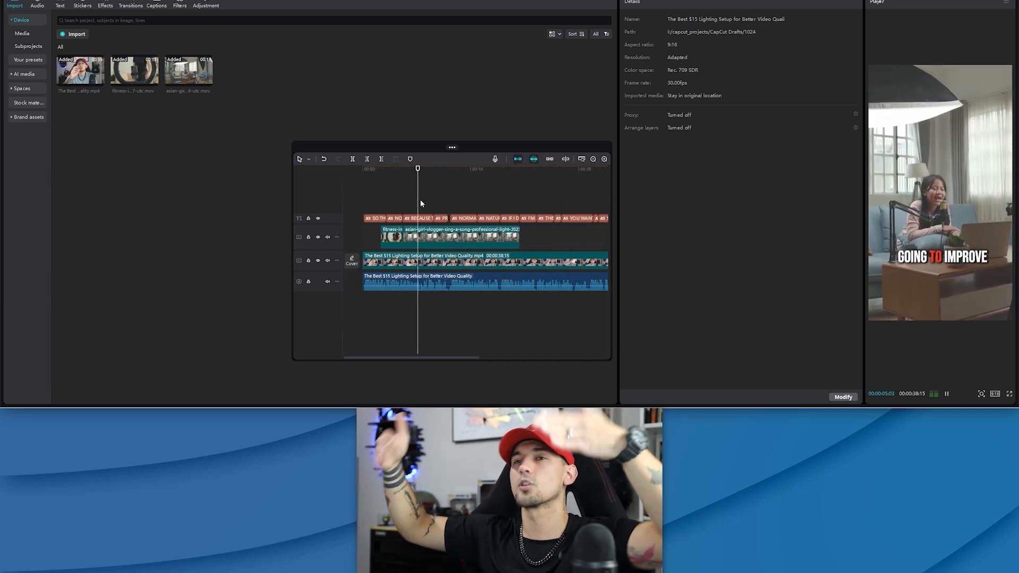
{"action": "key", "text": "space"}
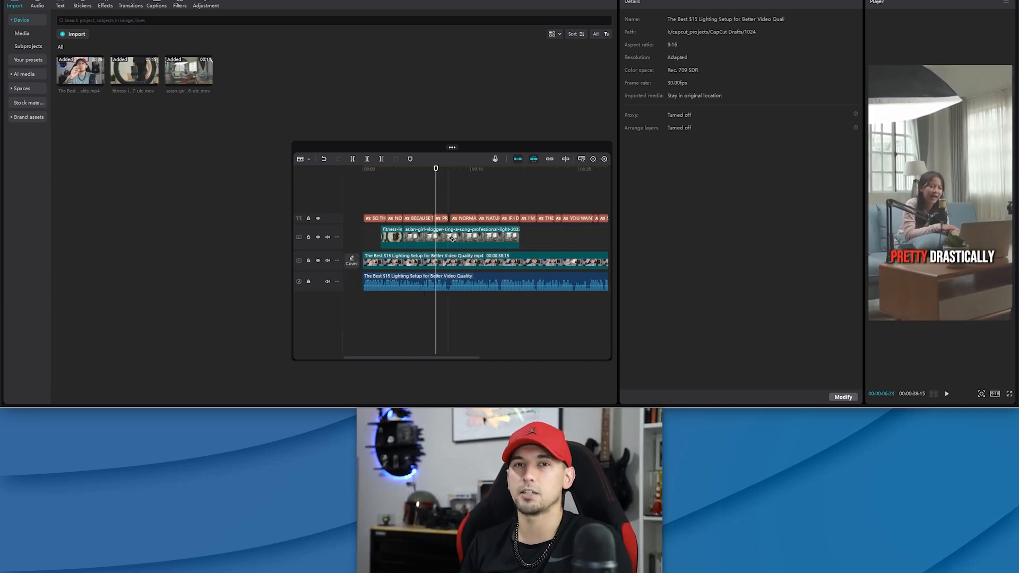
{"action": "left_click", "coordinate": [452, 238]}
{"action": "key", "text": "w"}
{"action": "key", "text": "space"}
{"action": "scroll", "coordinate": [454, 232], "scroll_direction": "down", "scroll_amount": 1}
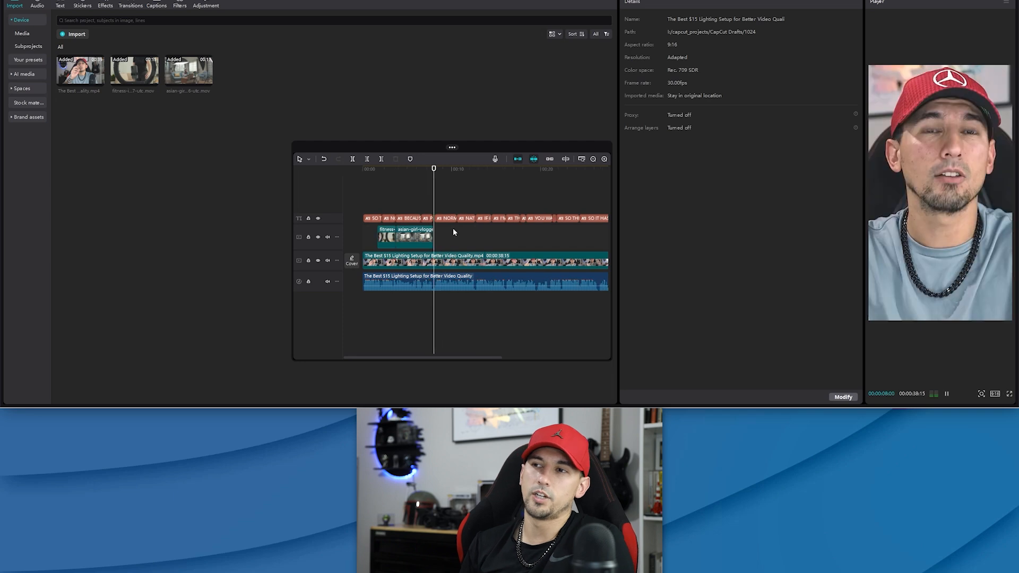
{"action": "scroll", "coordinate": [414, 207], "scroll_direction": "down", "scroll_amount": 1}
{"action": "left_click", "coordinate": [380, 200]}
{"action": "key", "text": "space"}
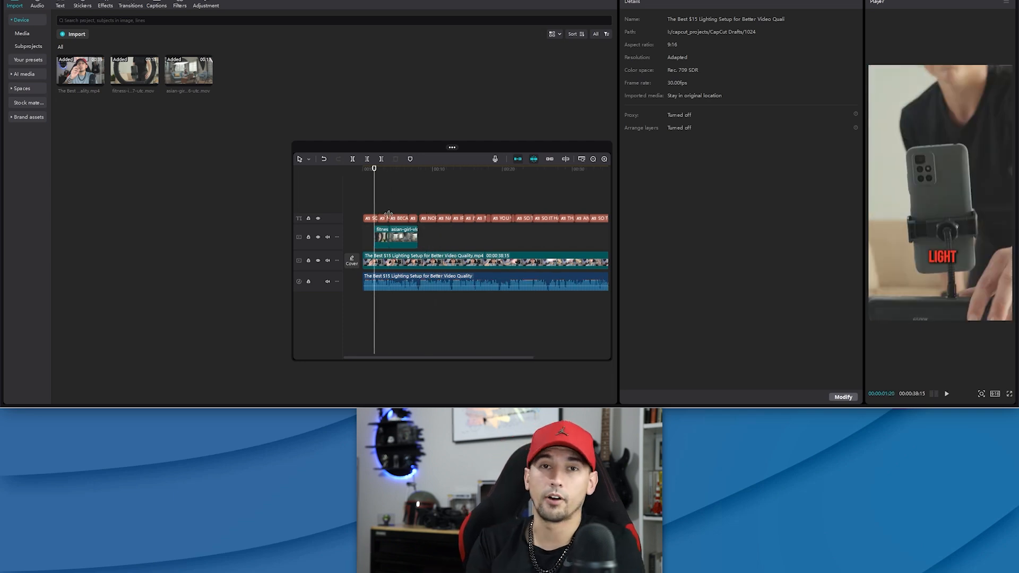
Split the main footage at the B-roll's start and end, delete the covered piece and move both B-roll clips into the gap
{"action": "scroll", "coordinate": [388, 214], "scroll_direction": "up", "scroll_amount": 4}
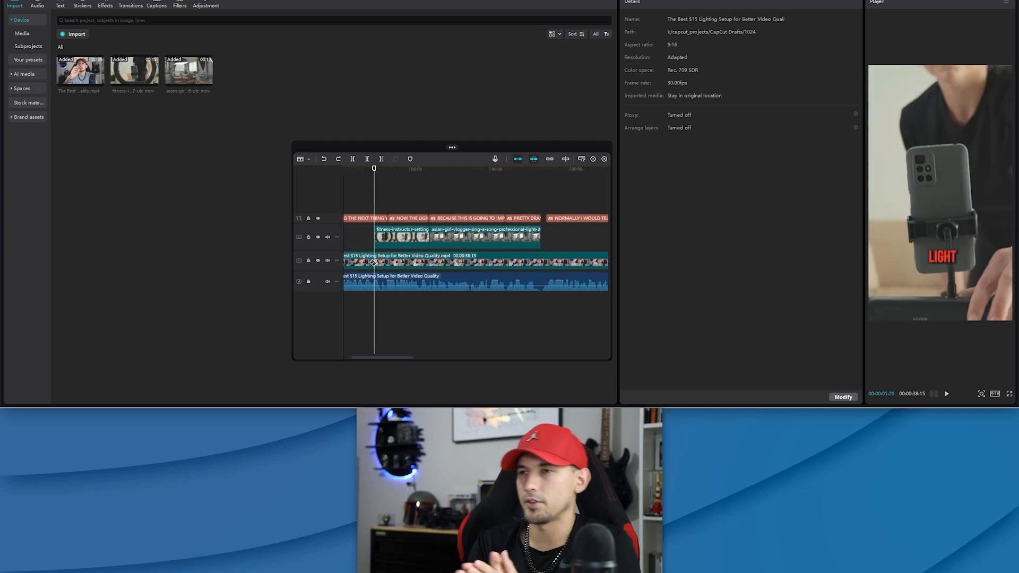
{"action": "left_click", "coordinate": [543, 261]}
{"action": "key", "text": "a"}
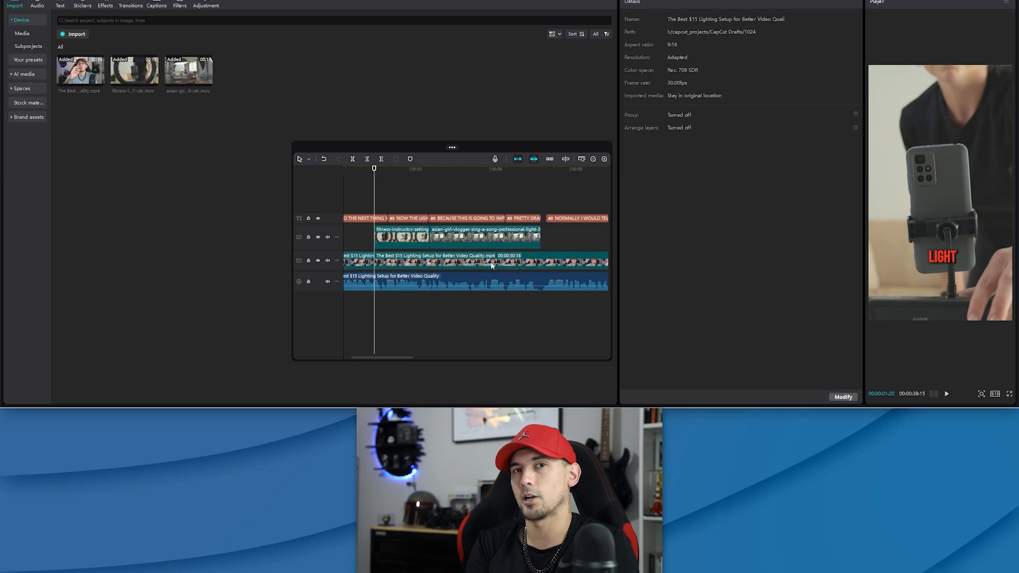
{"action": "left_click", "coordinate": [515, 262]}
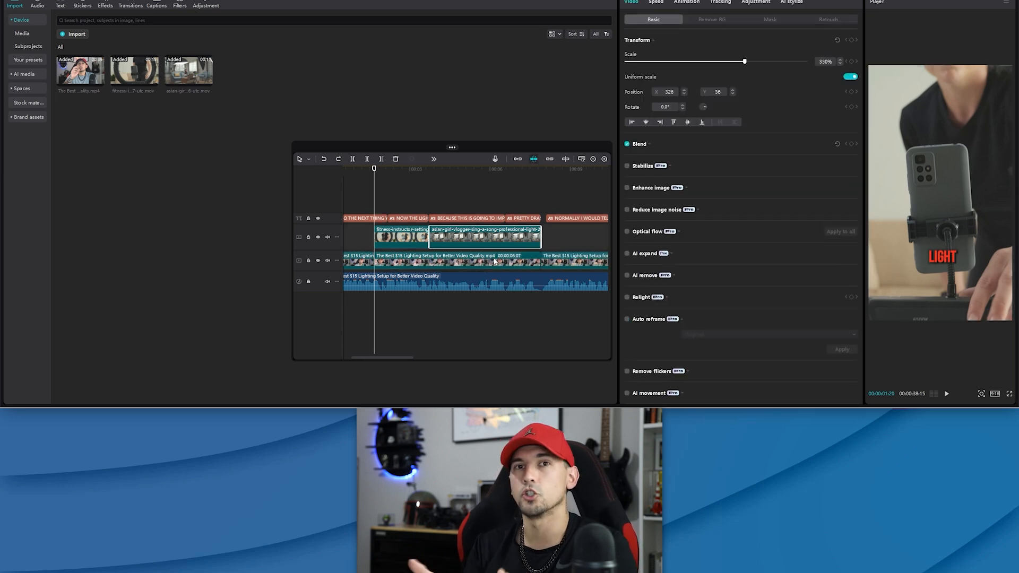
{"action": "key", "text": "Delete"}
{"action": "left_click_drag", "start_coordinate": [477, 237], "coordinate": [449, 260]}
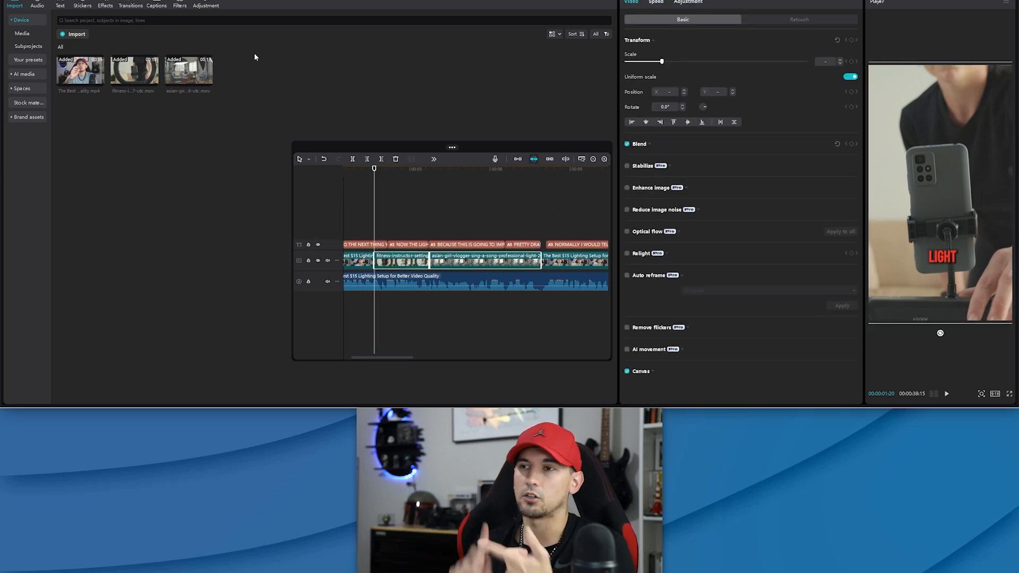
Apply the favorite video effect Noise 1 to the fitness instructor and vlogger B-roll clips
{"action": "left_click", "coordinate": [131, 5]}
{"action": "left_click", "coordinate": [107, 4]}
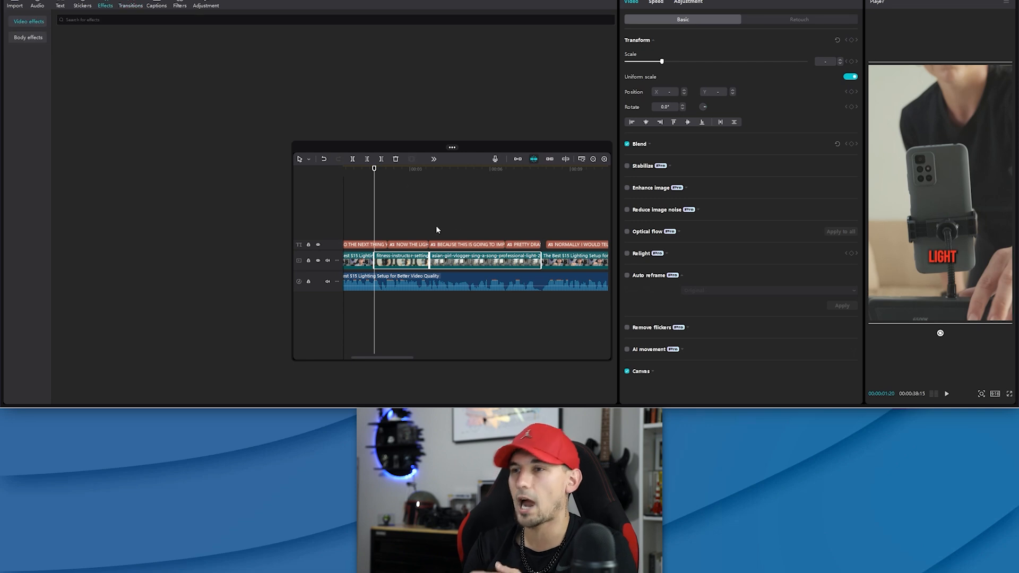
{"action": "left_click", "coordinate": [425, 213]}
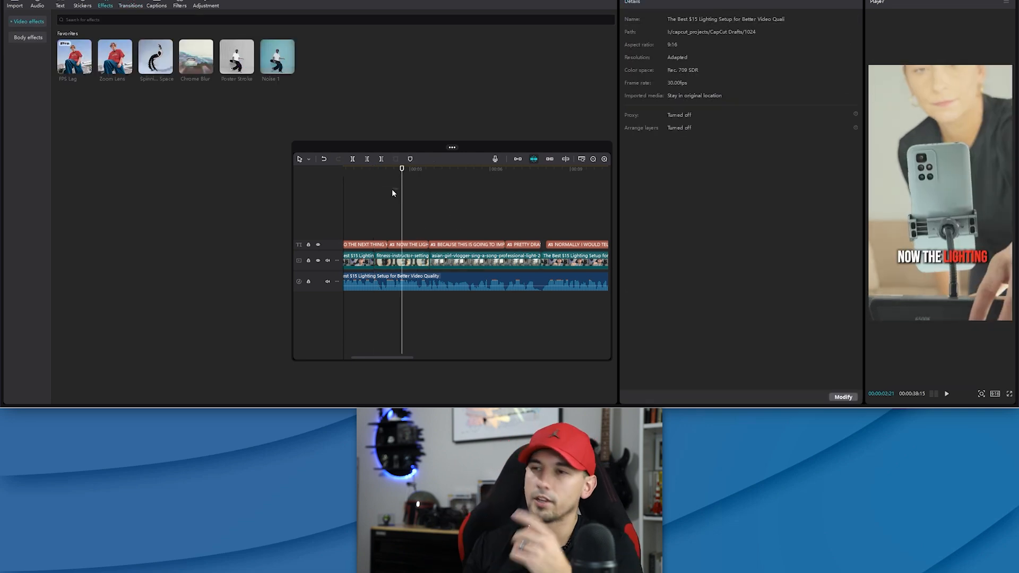
{"action": "left_click_drag", "start_coordinate": [390, 263], "coordinate": [392, 263]}
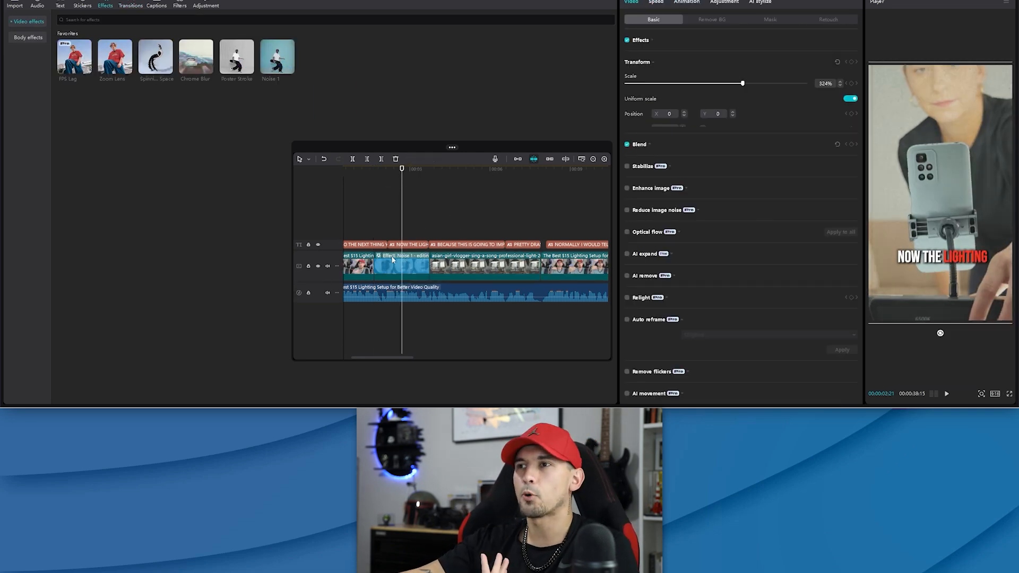
{"action": "left_click", "coordinate": [438, 205]}
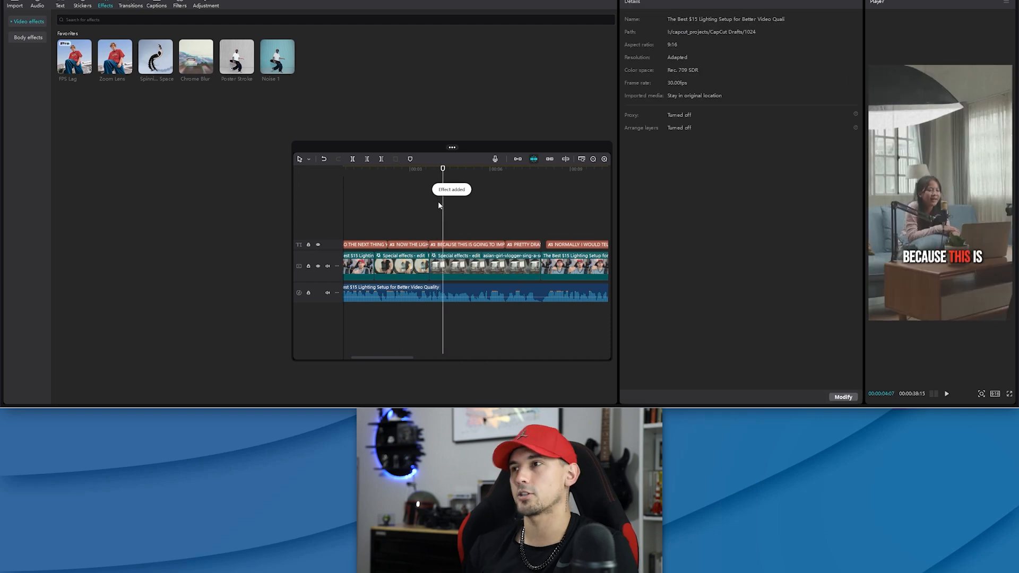
Try another favorite effect on the fitness instructor clip, undo it, and try an effect as a separate timeline layer
{"action": "left_click_drag", "start_coordinate": [414, 205], "coordinate": [397, 204]}
{"action": "left_click_drag", "start_coordinate": [339, 101], "coordinate": [402, 260]}
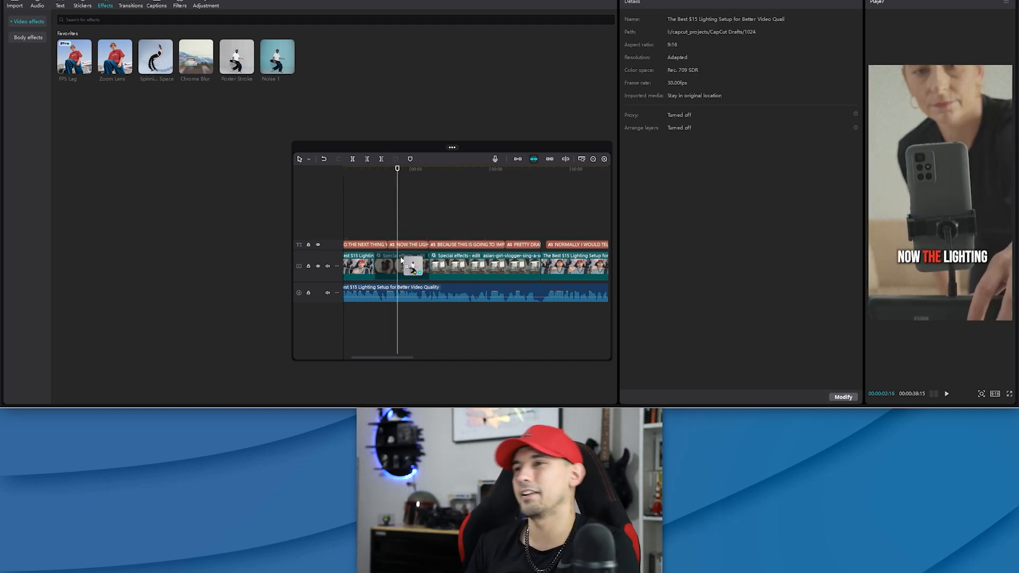
{"action": "key", "text": "ctrl+z"}
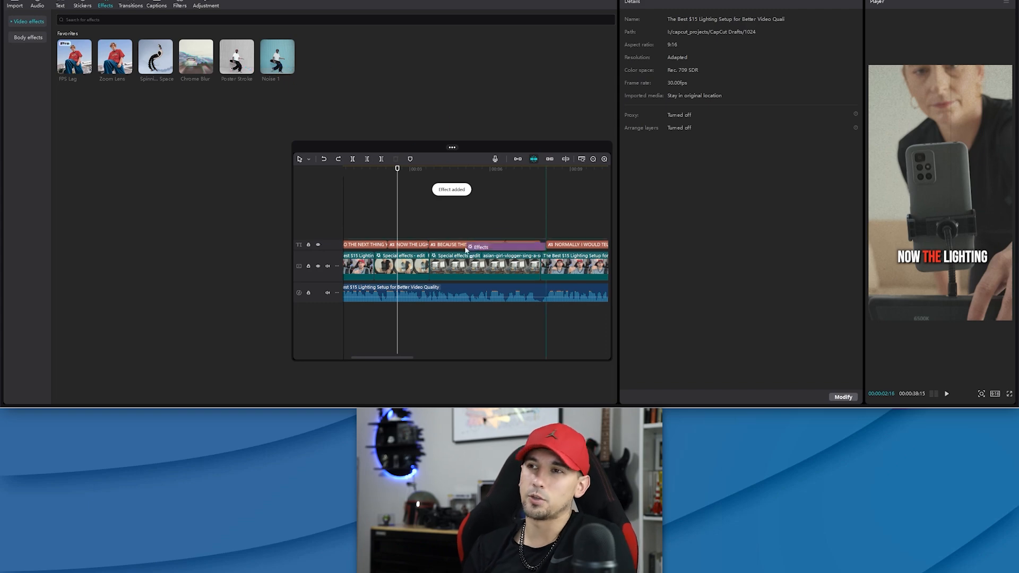
{"action": "left_click_drag", "start_coordinate": [466, 249], "coordinate": [467, 249]}
{"action": "mouse_move", "coordinate": [398, 215]}
{"action": "left_mouse_down"}
{"action": "mouse_move", "coordinate": [473, 215]}
{"action": "mouse_move", "coordinate": [407, 207]}
{"action": "left_mouse_up"}
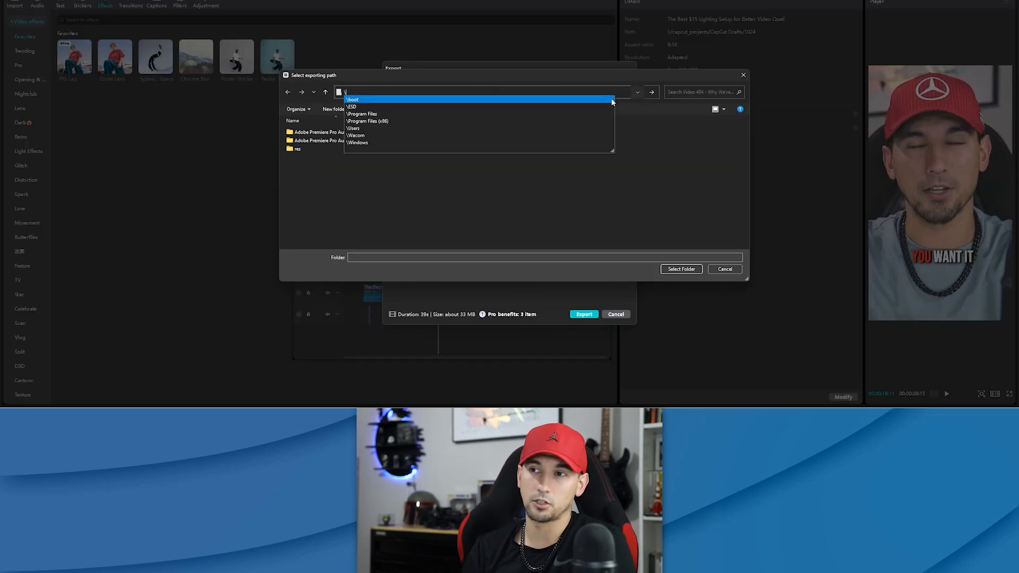
Set the export location to the "Video 21 - The Best $15 Lighting Setup for Better Video Quality" folder
{"action": "key", "text": "Return"}
{"action": "left_click", "coordinate": [587, 92]}
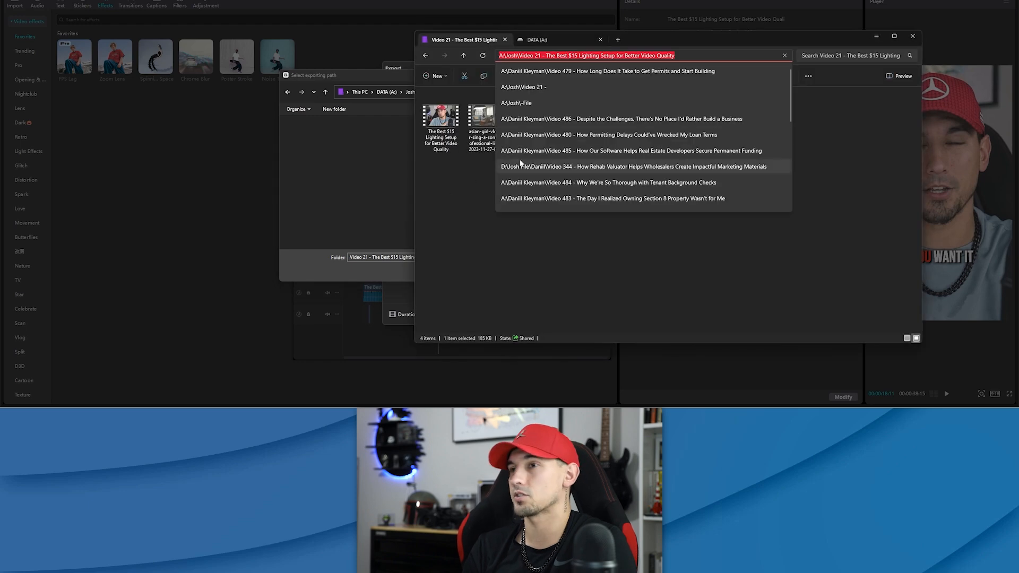
{"action": "left_click", "coordinate": [589, 70]}
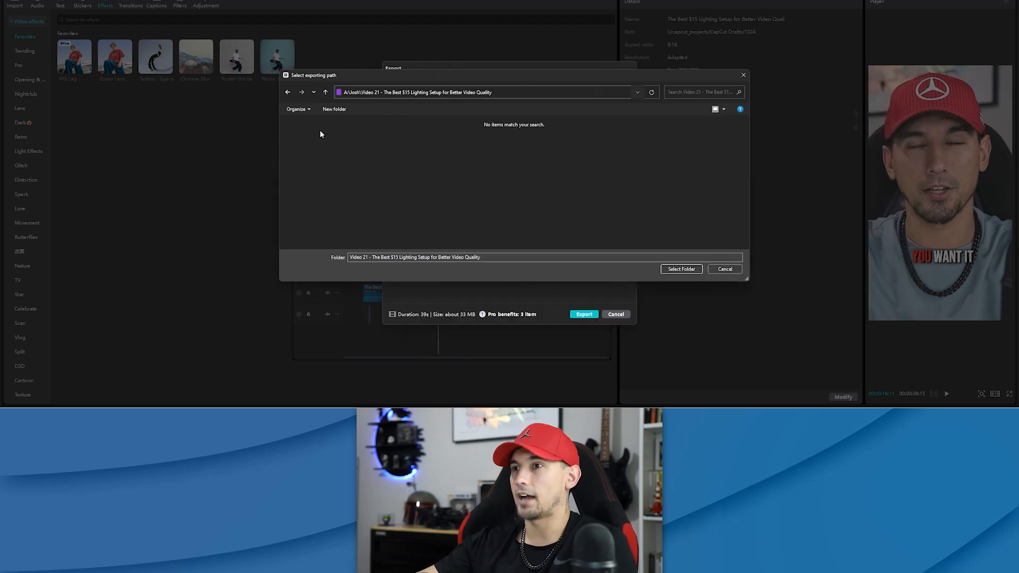
{"action": "left_click", "coordinate": [682, 269]}
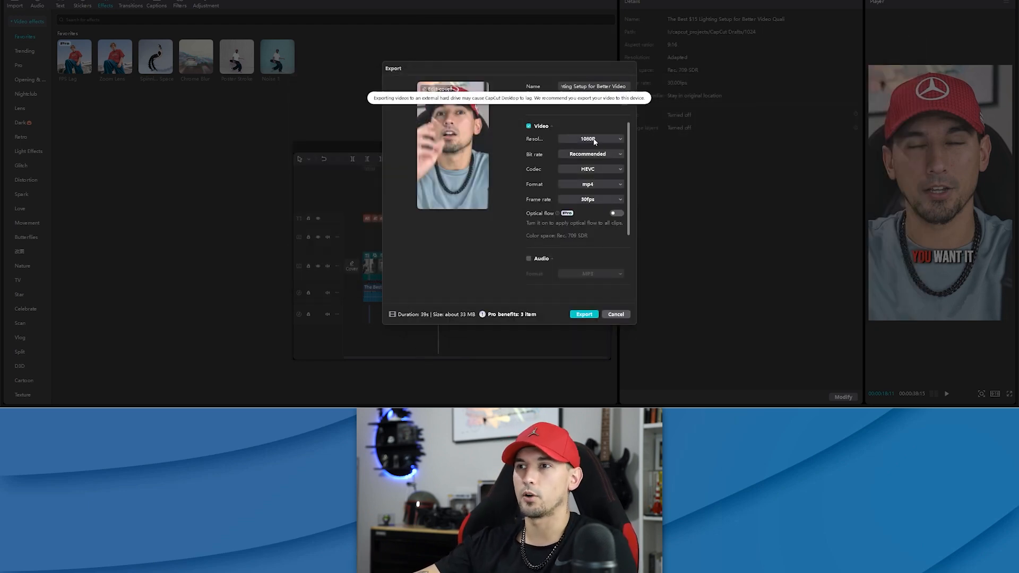
Set the export bit rate to Higher and the frame rate to 24fps, and export the short
{"action": "left_click", "coordinate": [599, 156]}
{"action": "left_click", "coordinate": [599, 192]}
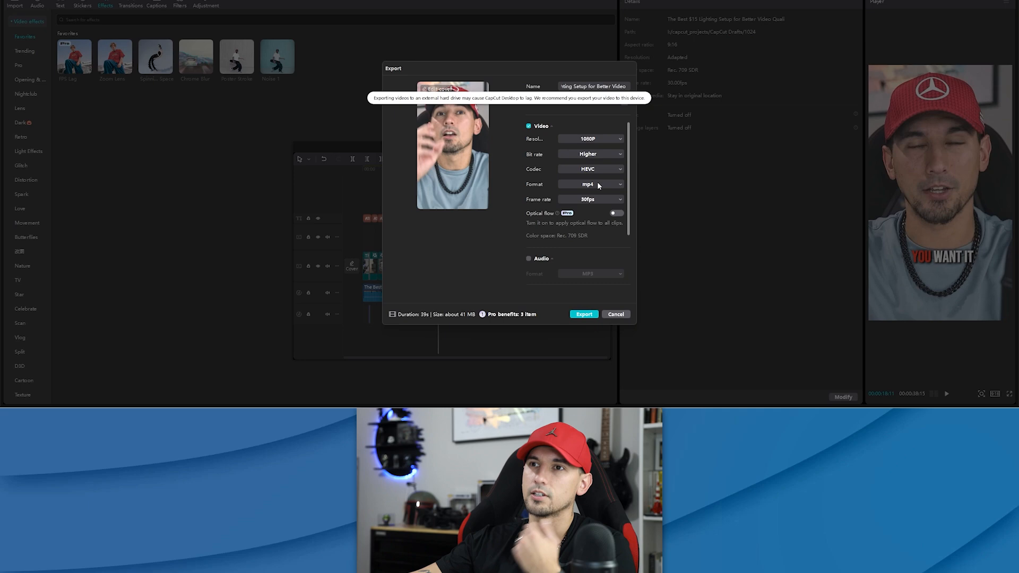
{"action": "left_click", "coordinate": [593, 211]}
{"action": "scroll", "coordinate": [592, 234], "scroll_direction": "down", "scroll_amount": 2}
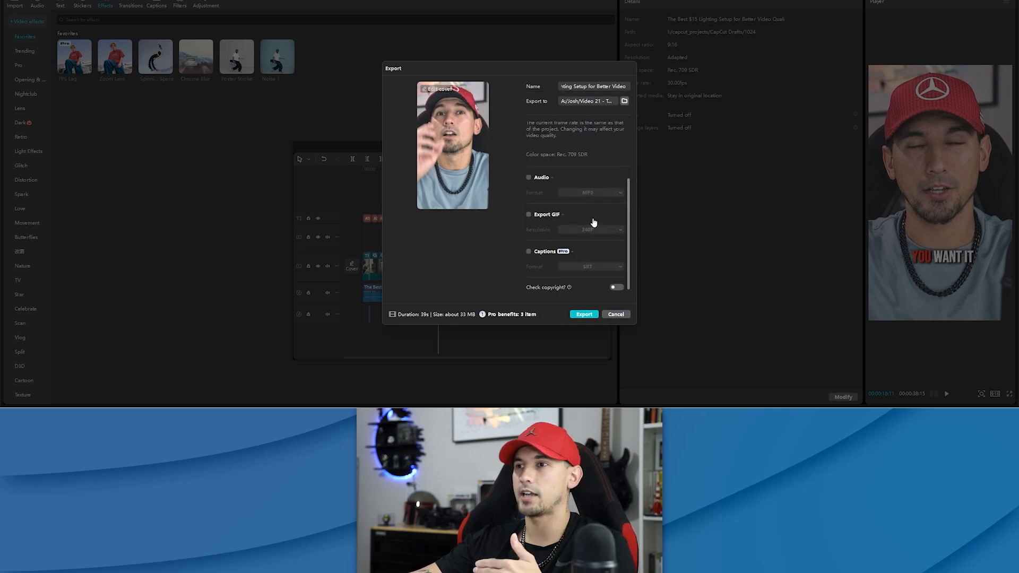
{"action": "left_click", "coordinate": [584, 314]}
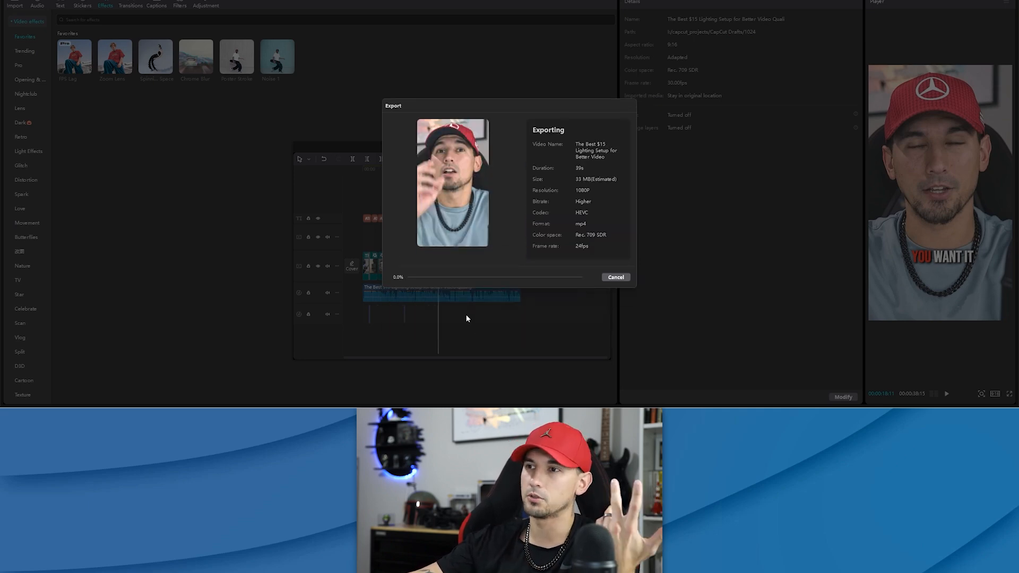
Examine the source video's frame rate in its file properties in the project folder and follow the export until it finishes
{"action": "key", "text": "alt+Tab"}
{"action": "left_click", "coordinate": [621, 119]}
{"action": "key", "text": "alt+Return"}
{"action": "left_click", "coordinate": [680, 134]}
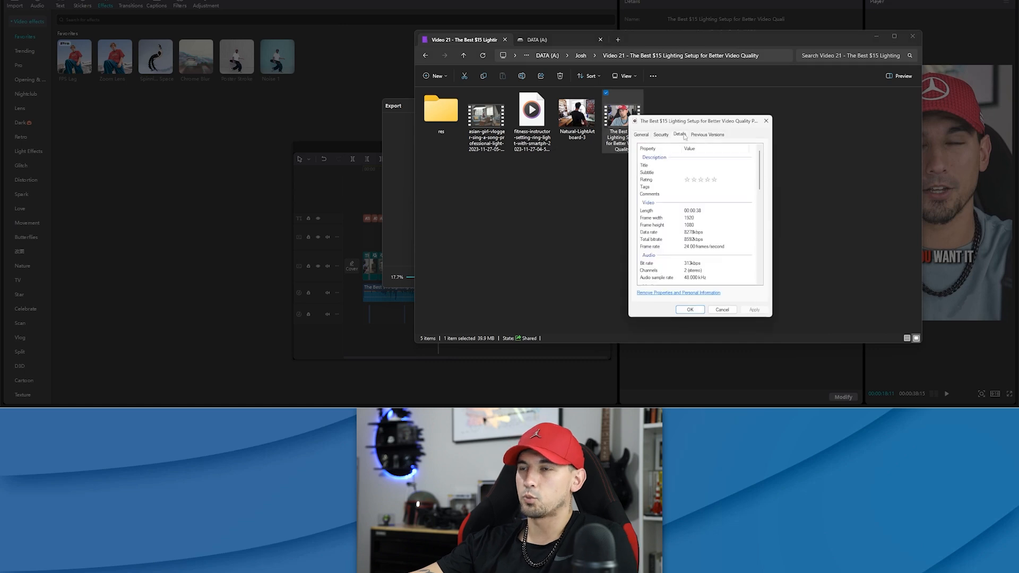
{"action": "key", "text": "Escape"}
{"action": "key", "text": "alt+Tab"}
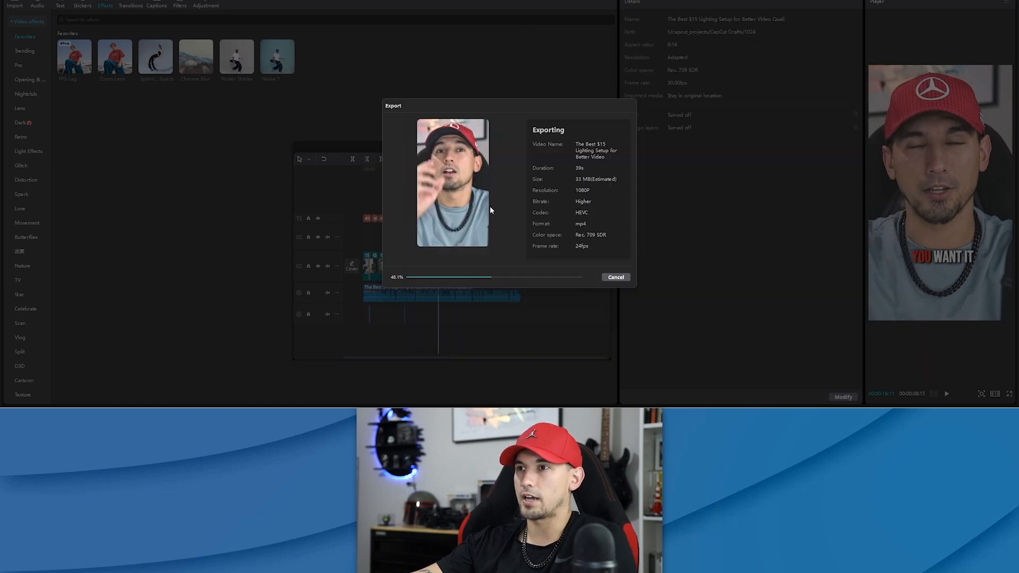
{"action": "key", "text": "alt+Tab"}
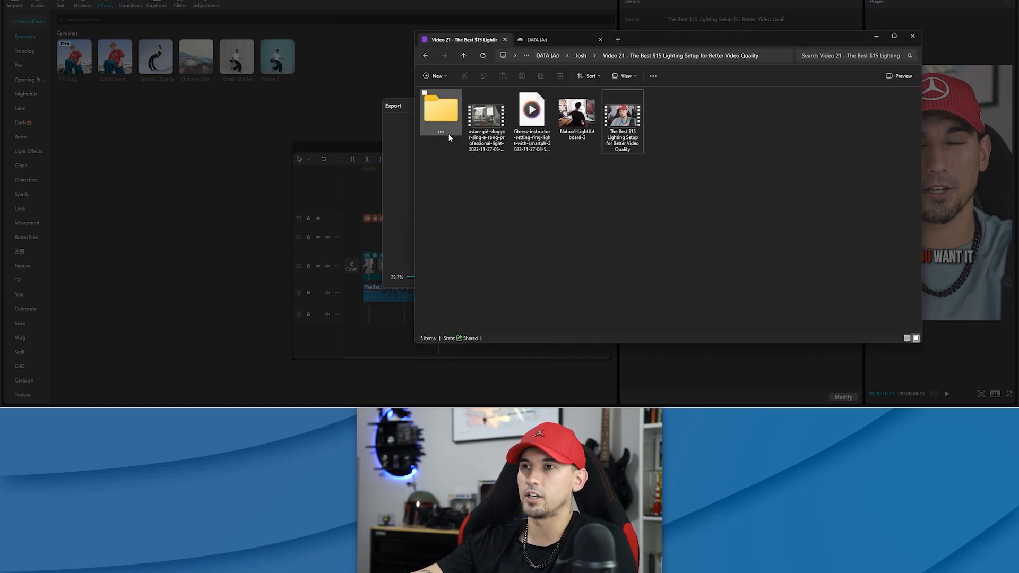
{"action": "key", "text": "alt+Tab"}
{"action": "key", "text": "alt+Tab"}
{"action": "key", "text": "alt+Tab"}
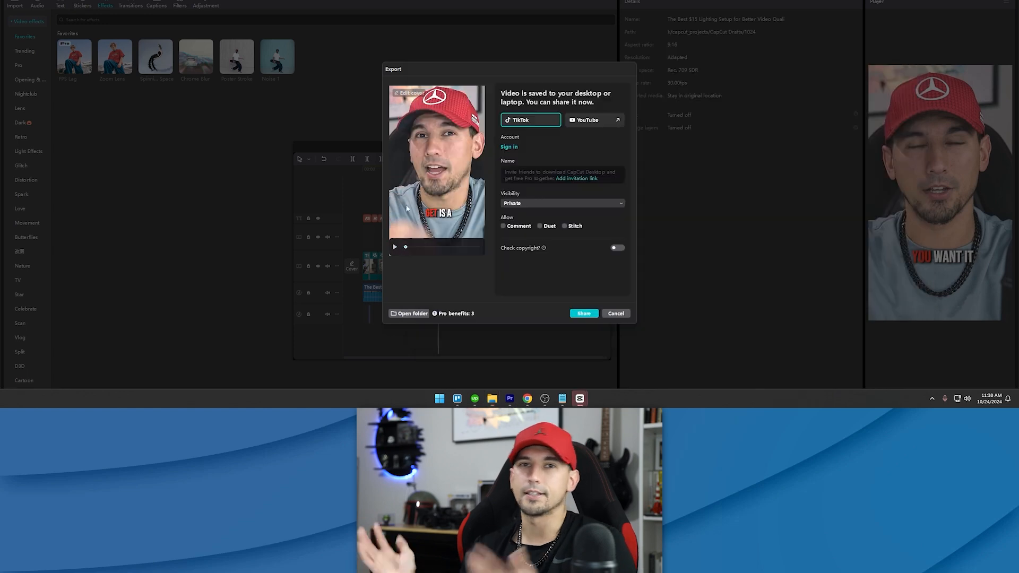